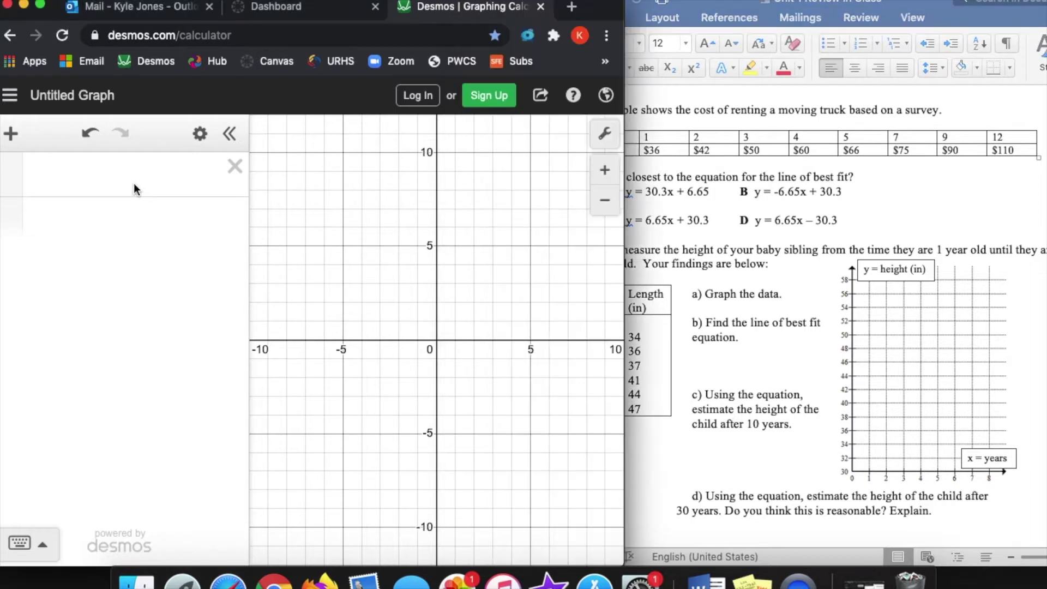
# - Insert an empty table in the expression list
pyautogui.click(115, 178)
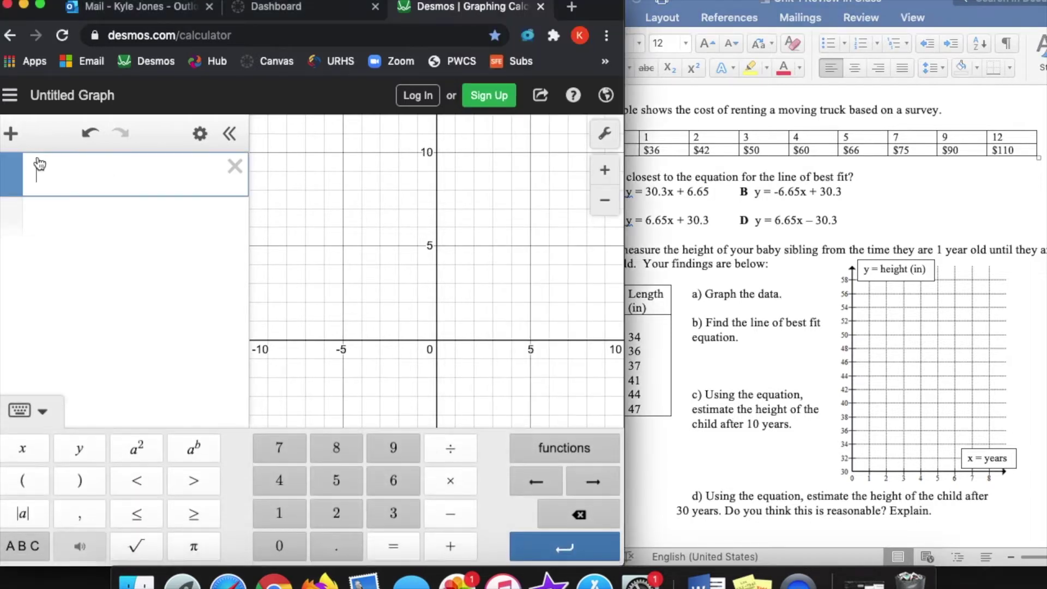
pyautogui.click(15, 140)
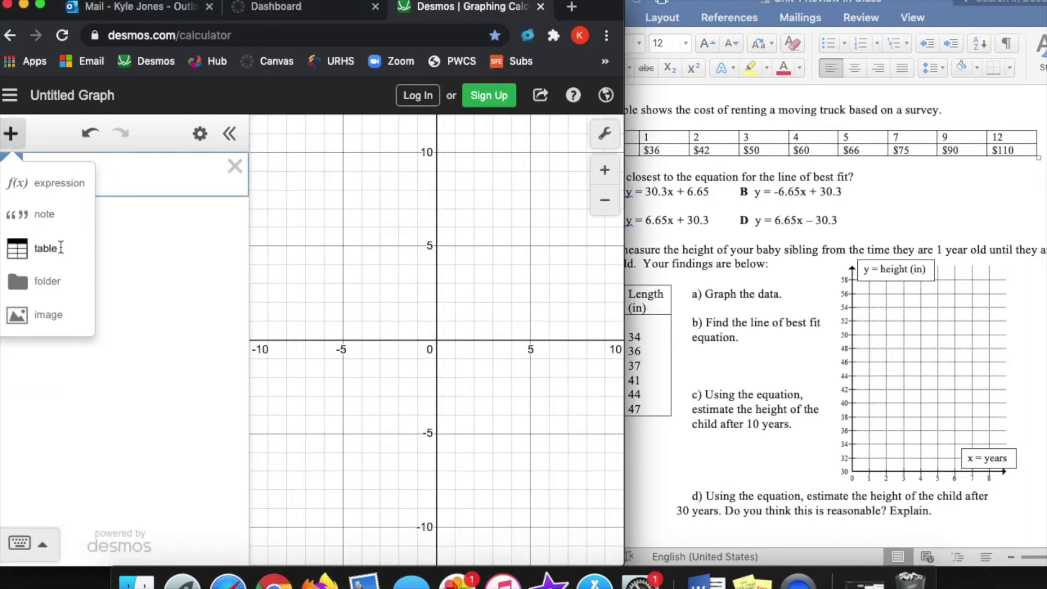
pyautogui.click(60, 247)
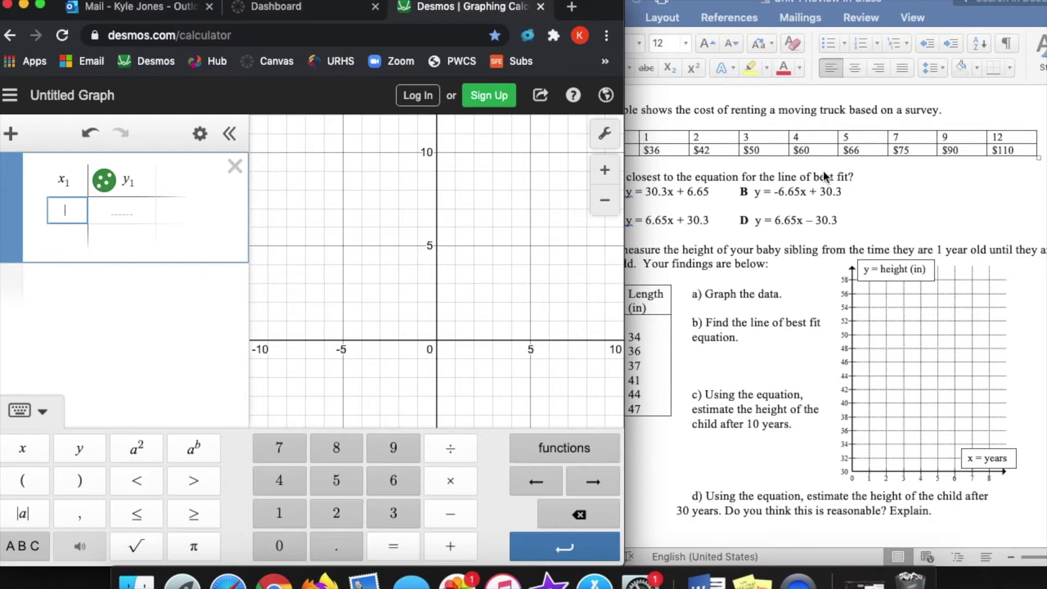
# - Fill the table with x1 values 1, 2, 3, 4, 5, 7, 9, 12 and y1 values 36, 42, 50, 60, 66, 75, 90, 110
pyautogui.moveTo(802, 5); pyautogui.dragTo(815, 5)
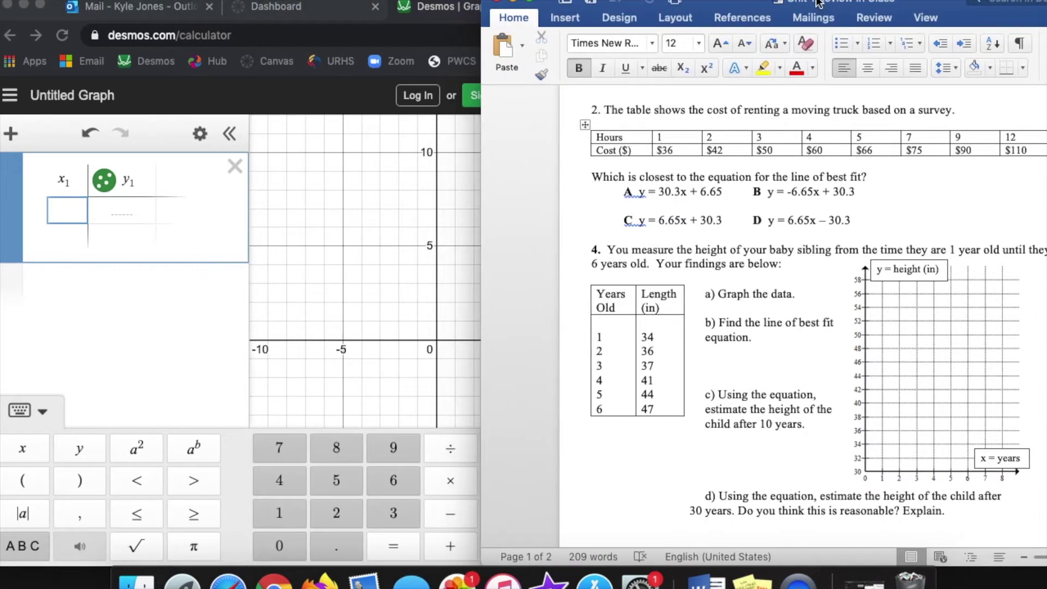
pyautogui.click(406, 4)
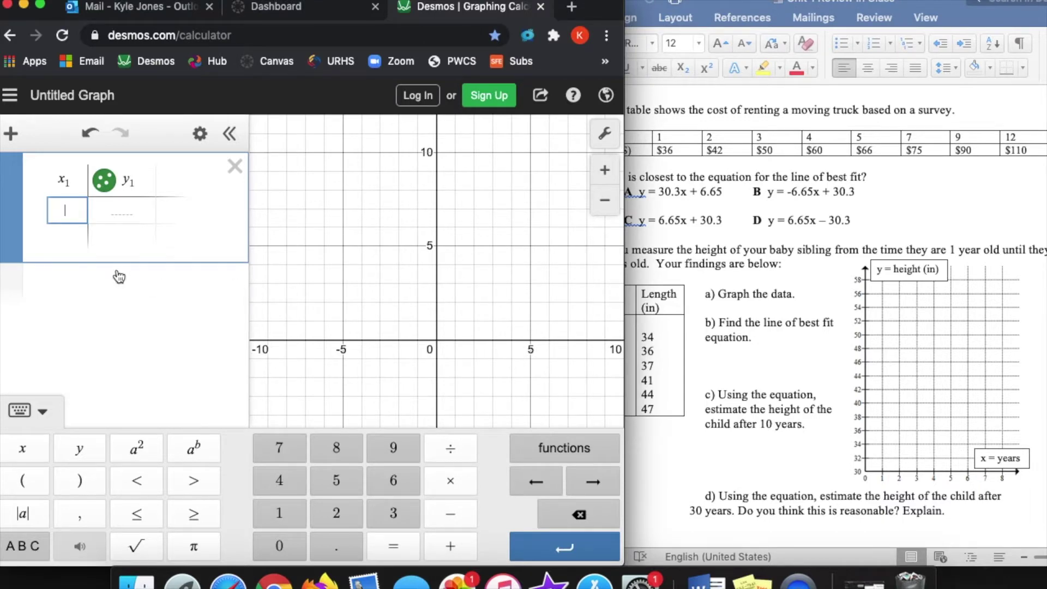
pyautogui.write('1 2 3 4 5 7 9 12')
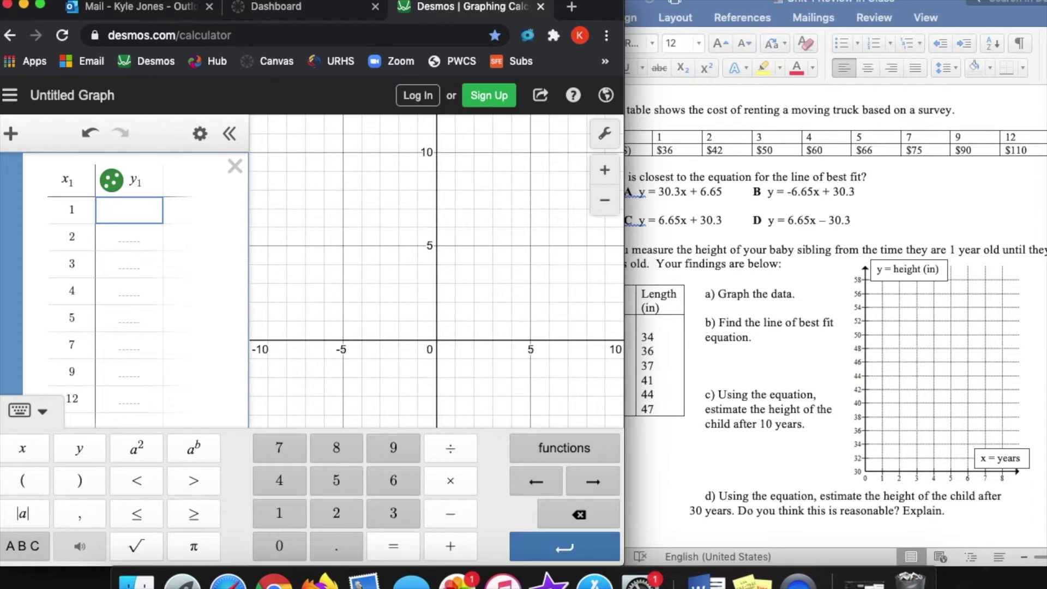
pyautogui.press('super+v')
pyautogui.click(599, 234)
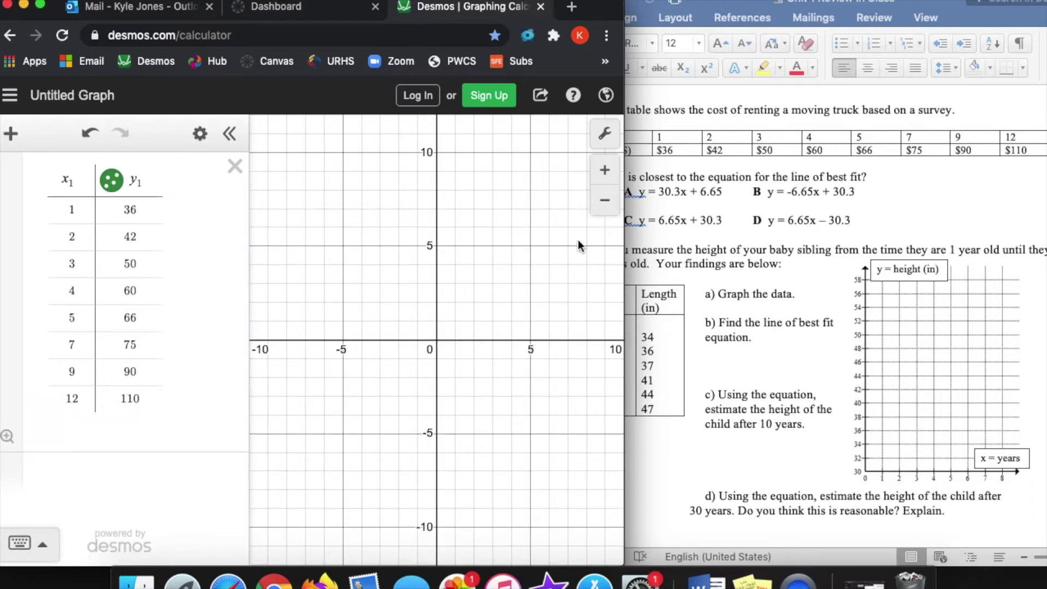
# - Zoom the graph out and recentre it until all the plotted data points are in view
pyautogui.moveTo(578, 243); pyautogui.dragTo(535, 314)
pyautogui.click(604, 205)
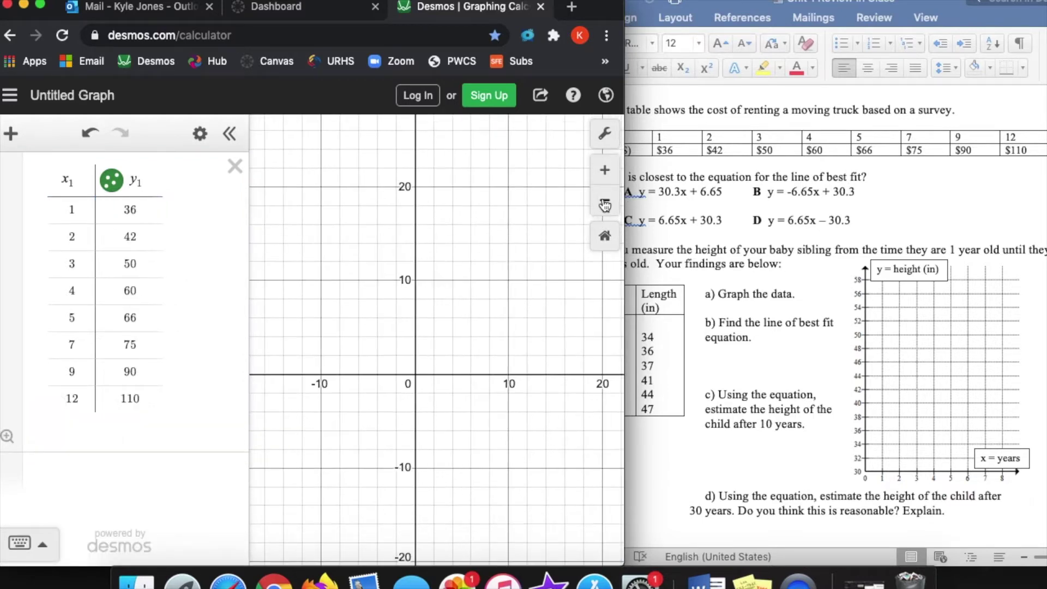
pyautogui.click(604, 206)
pyautogui.click(614, 203)
pyautogui.click(613, 201)
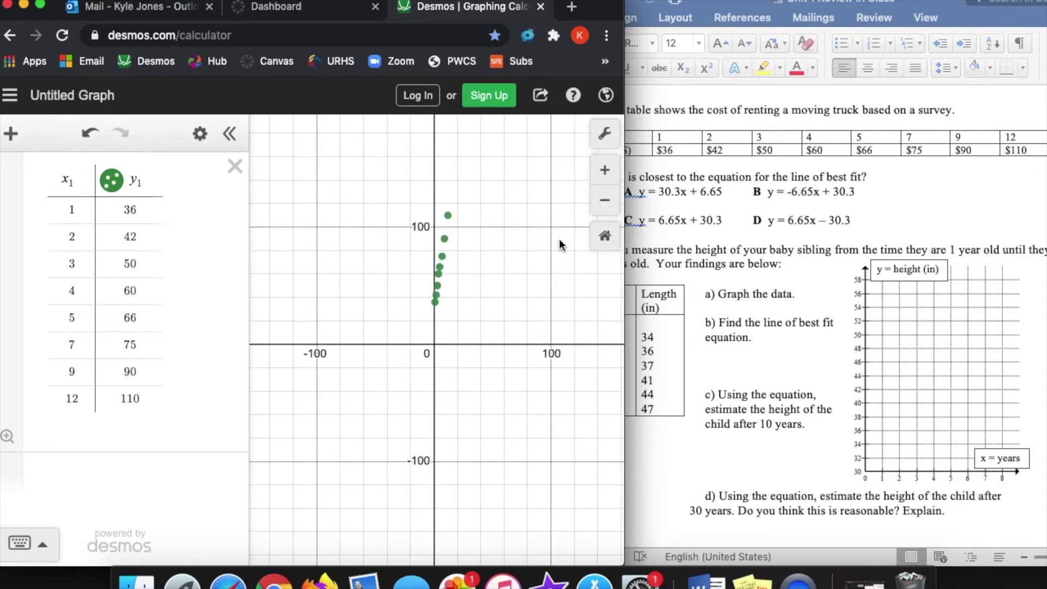
pyautogui.moveTo(486, 253); pyautogui.dragTo(456, 286)
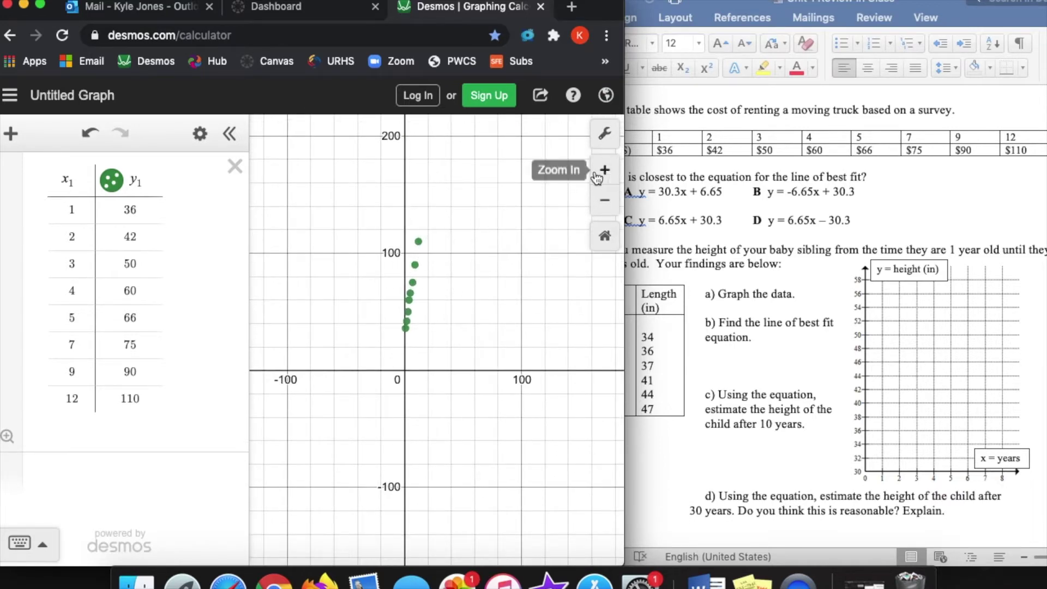
# - Set the graph's x-axis range from -1 to 15 in the graph settings
pyautogui.click(604, 133)
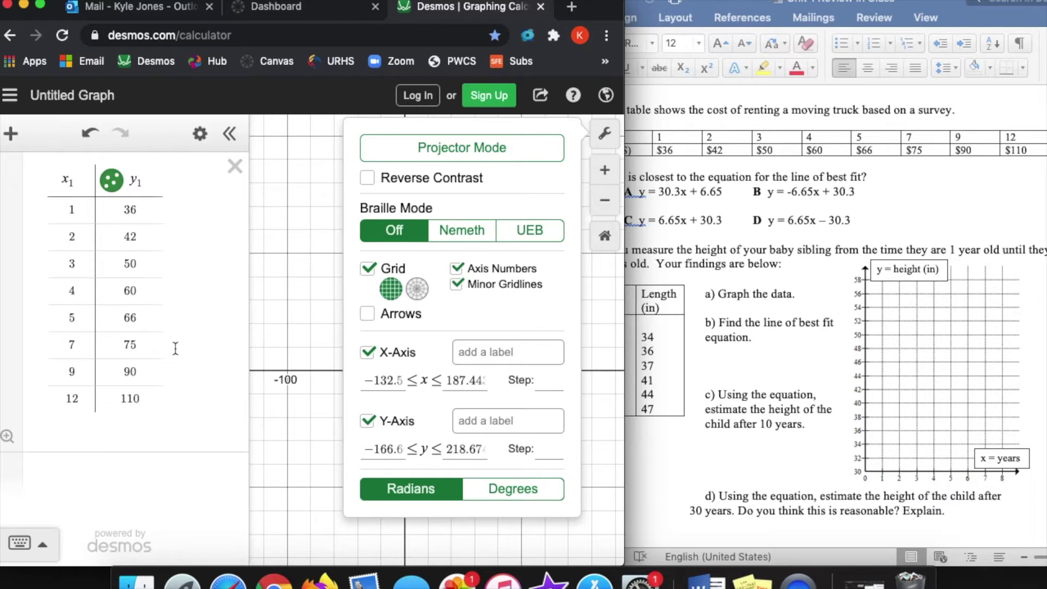
pyautogui.click(395, 376)
pyautogui.doubleClick(401, 380)
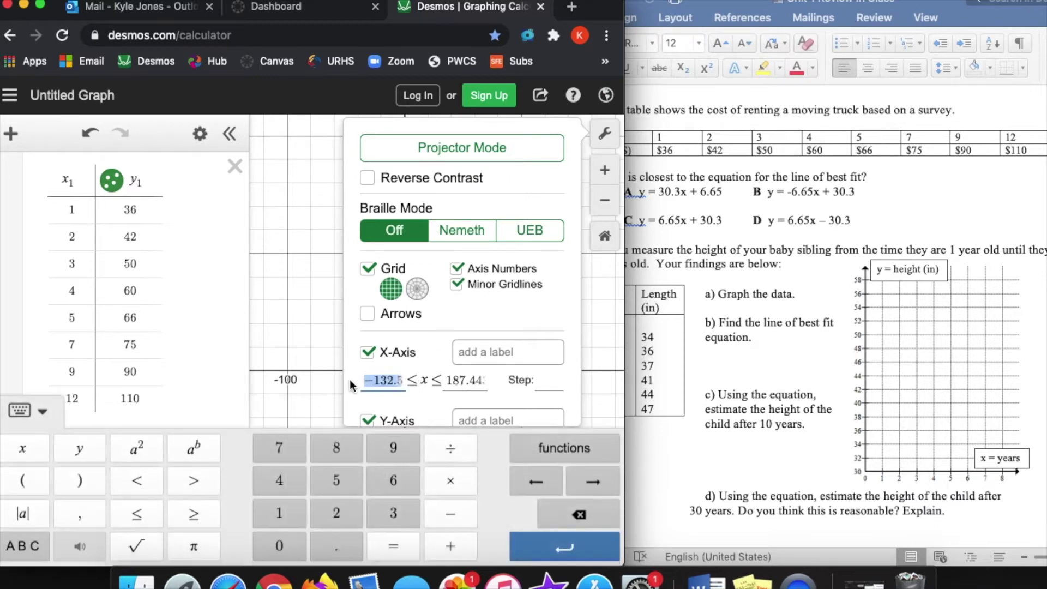
pyautogui.write('57')
pyautogui.press('BackSpace')
pyautogui.press('BackSpace')
pyautogui.write('-10')
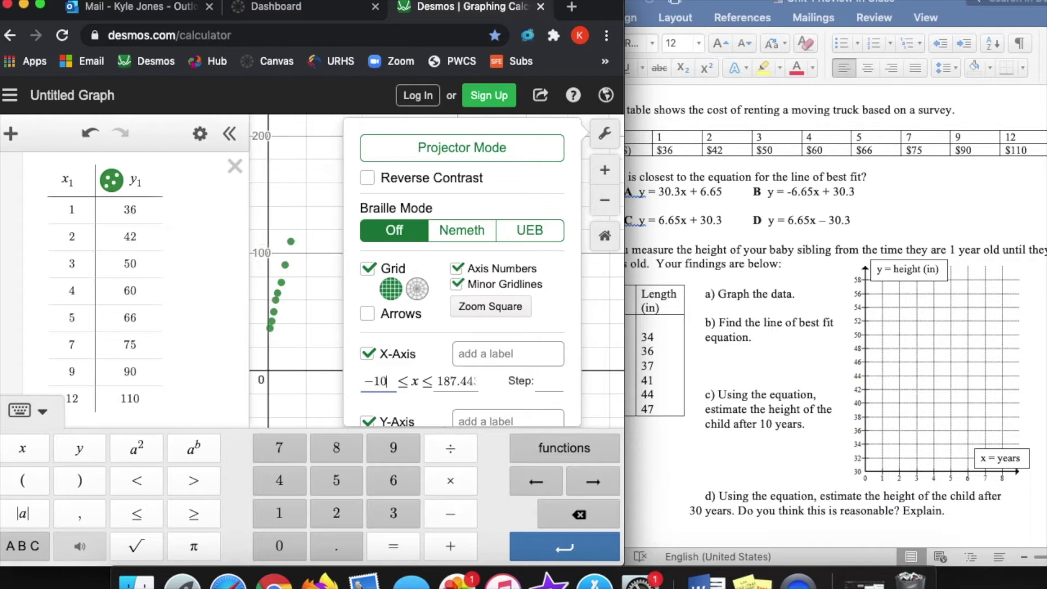
pyautogui.press('BackSpace')
pyautogui.click(426, 378)
pyautogui.doubleClick(426, 378)
pyautogui.write('15')
# - Set the graph's y-axis range from 0 to 120 and close the graph settings
pyautogui.scroll(-3, 427, 386)
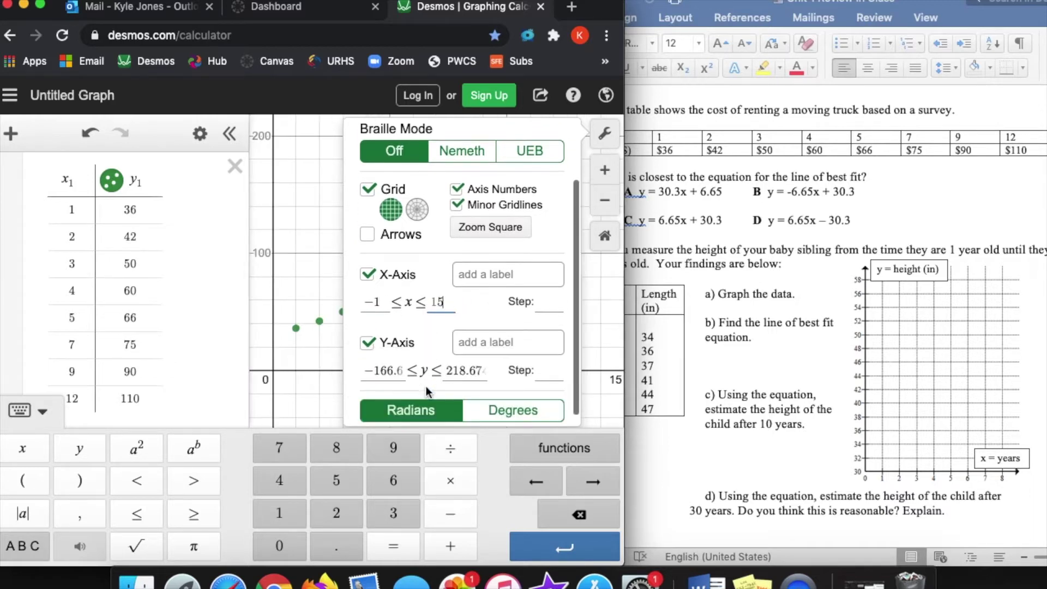
pyautogui.scroll(3, 403, 374)
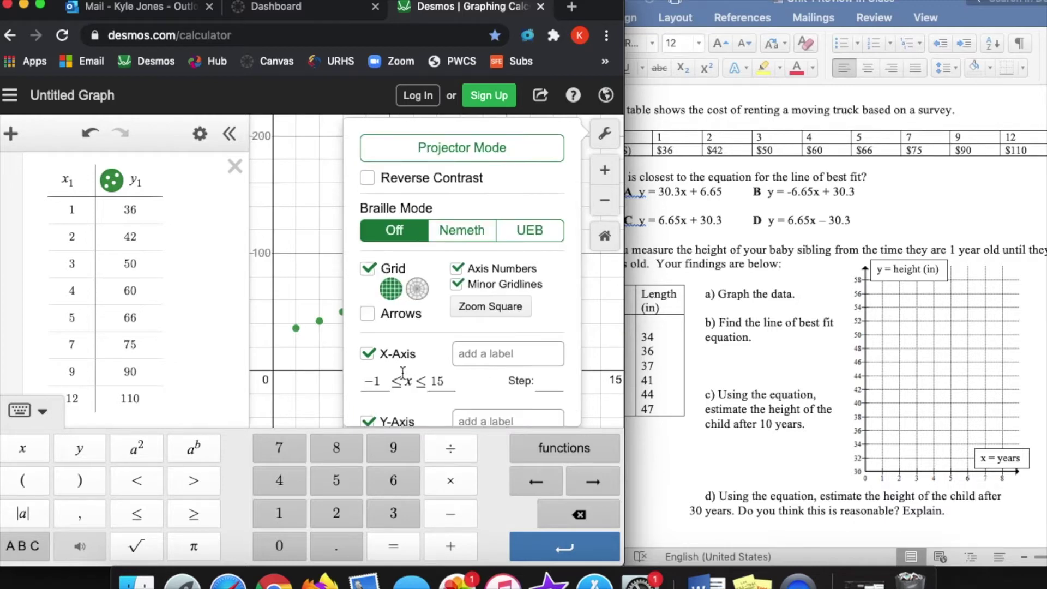
pyautogui.scroll(-4, 402, 373)
pyautogui.click(387, 368)
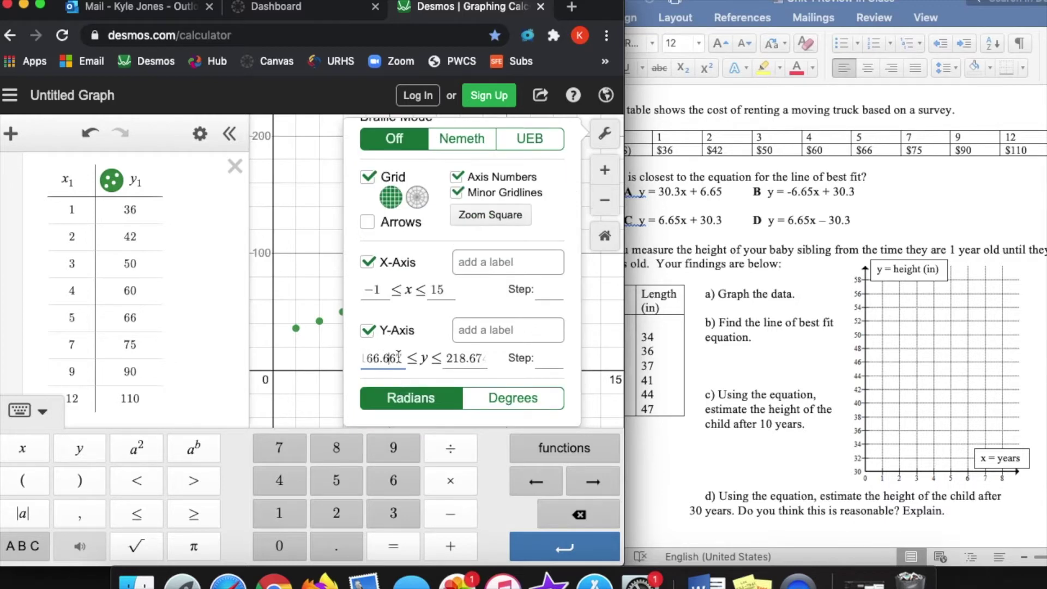
pyautogui.moveTo(403, 358); pyautogui.dragTo(330, 361)
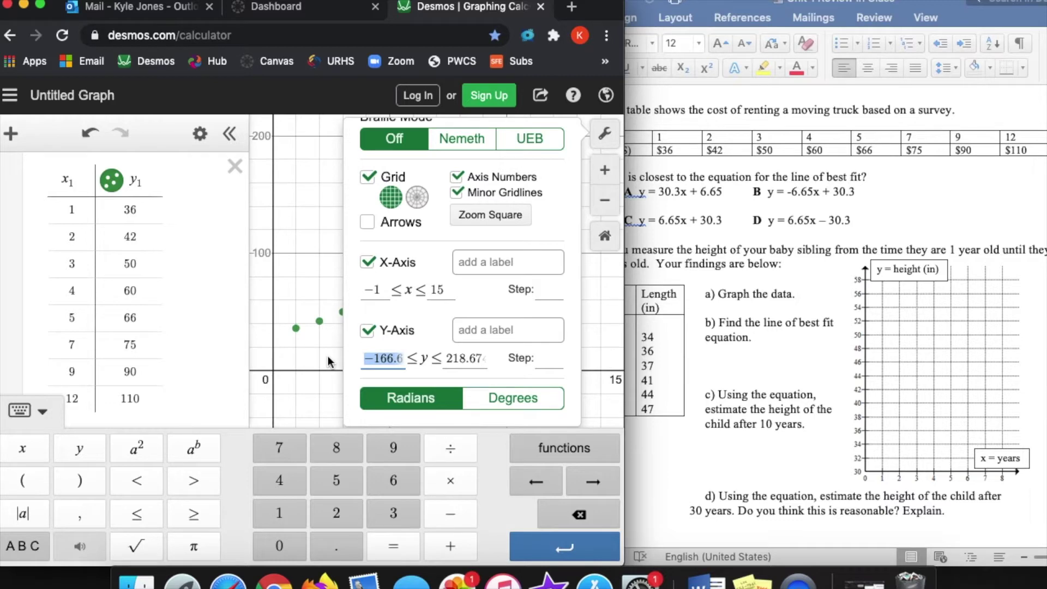
pyautogui.write('0')
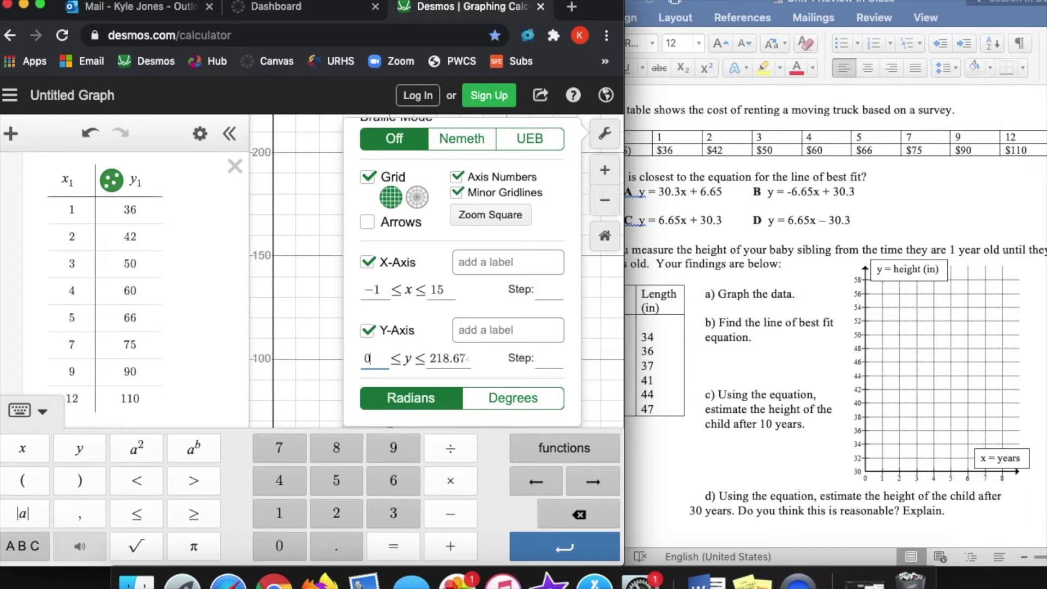
pyautogui.scroll(2, 433, 354)
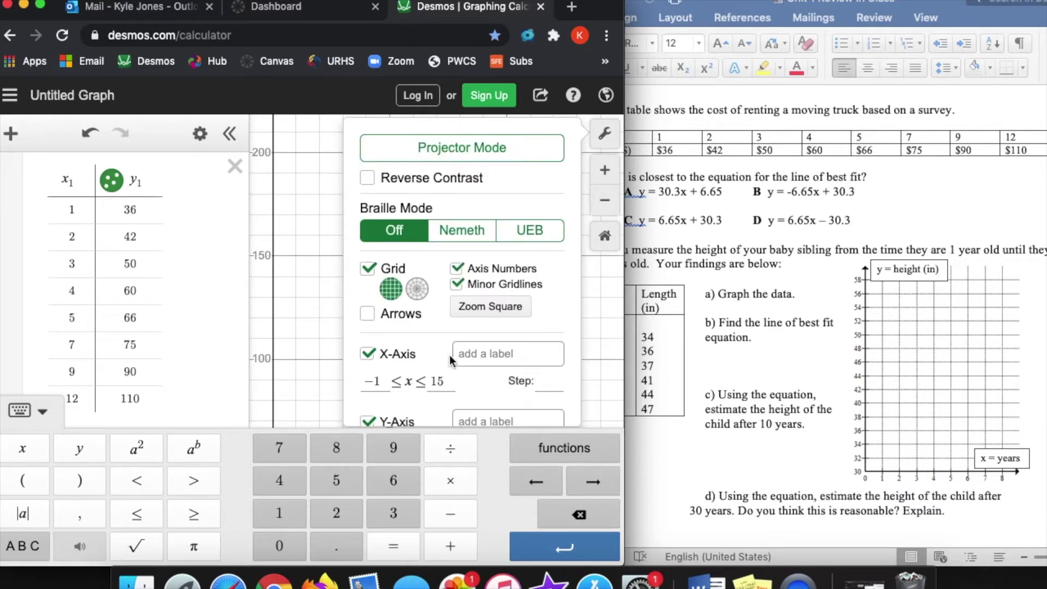
pyautogui.press('Tab')
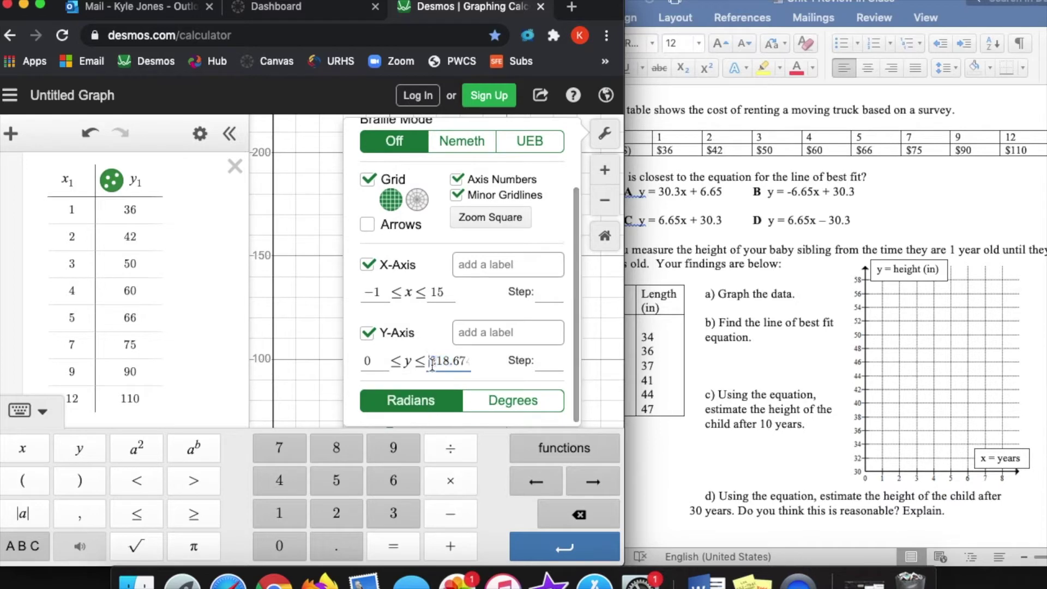
pyautogui.moveTo(432, 364)
pyautogui.mouseDown()
pyautogui.moveTo(487, 364)
pyautogui.moveTo(437, 355)
pyautogui.mouseUp()
pyautogui.write('120')
pyautogui.click(437, 374)
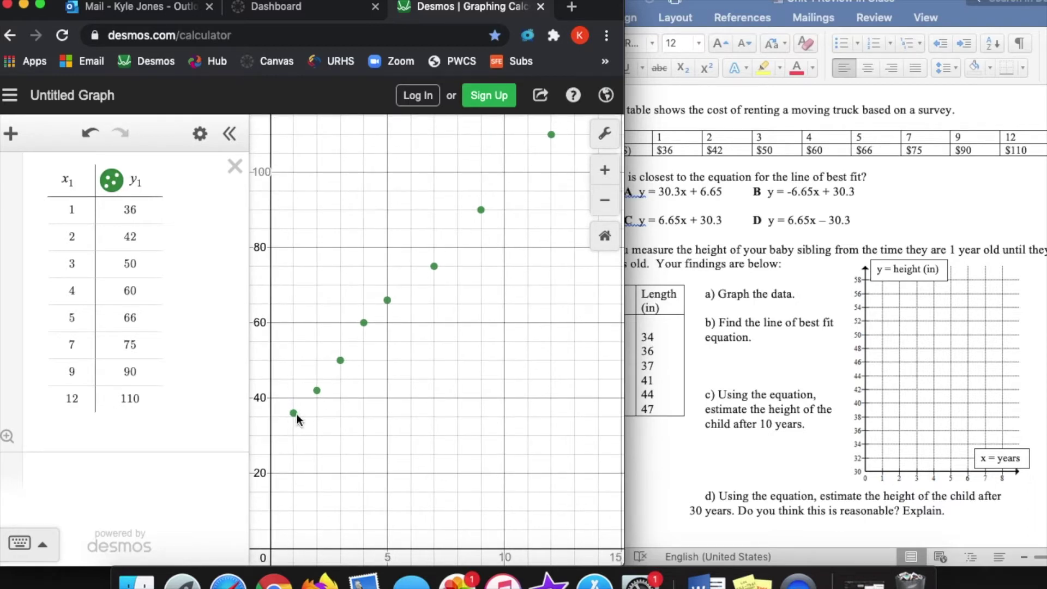
# - Enter the linear regression y1 ~ mx1 + b in a new expression below the data table
pyautogui.click(729, 208)
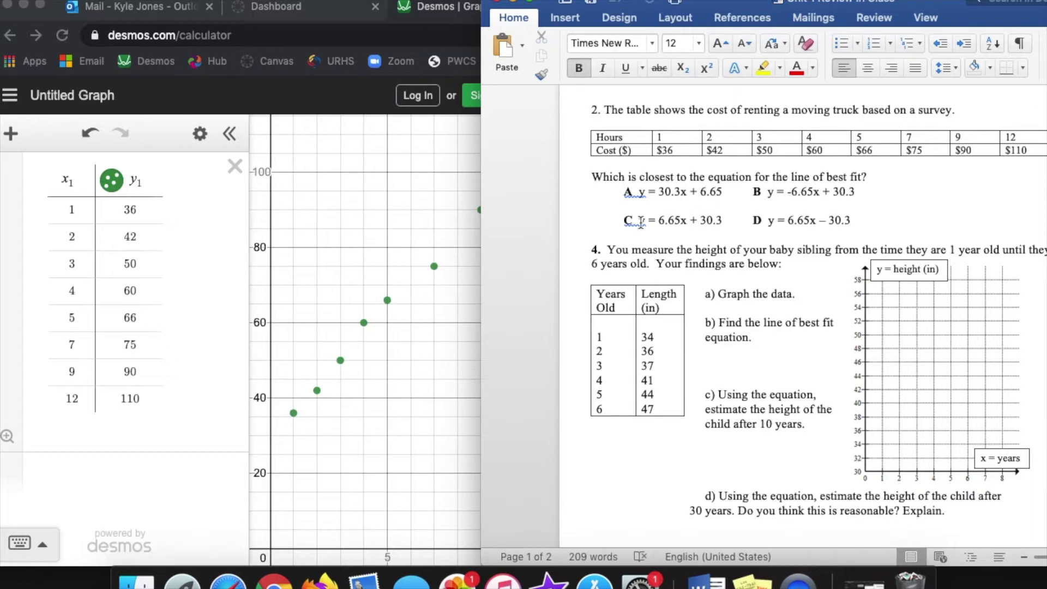
pyautogui.click(398, 409)
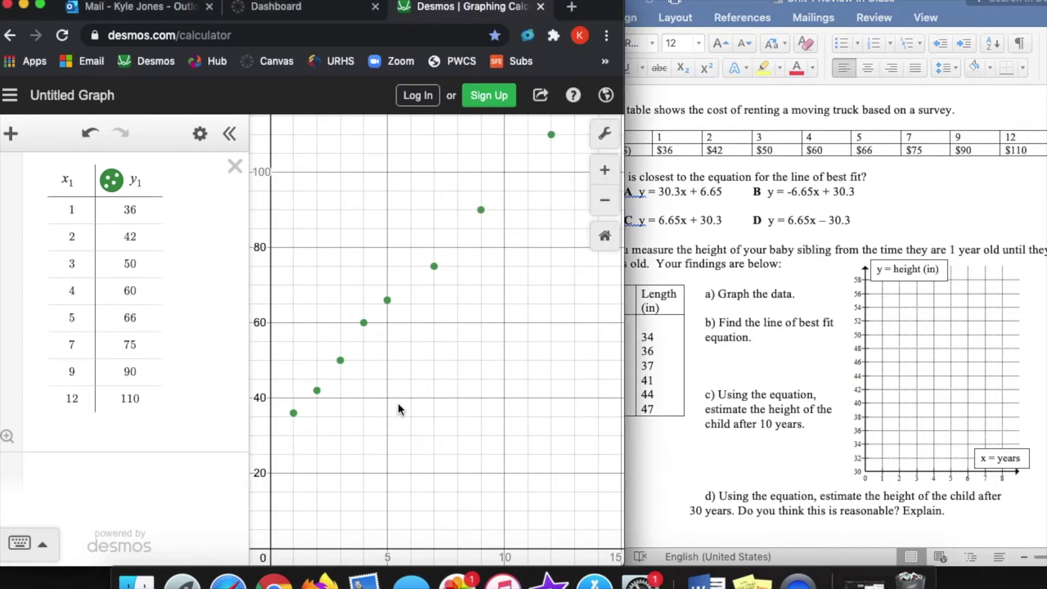
pyautogui.click(149, 497)
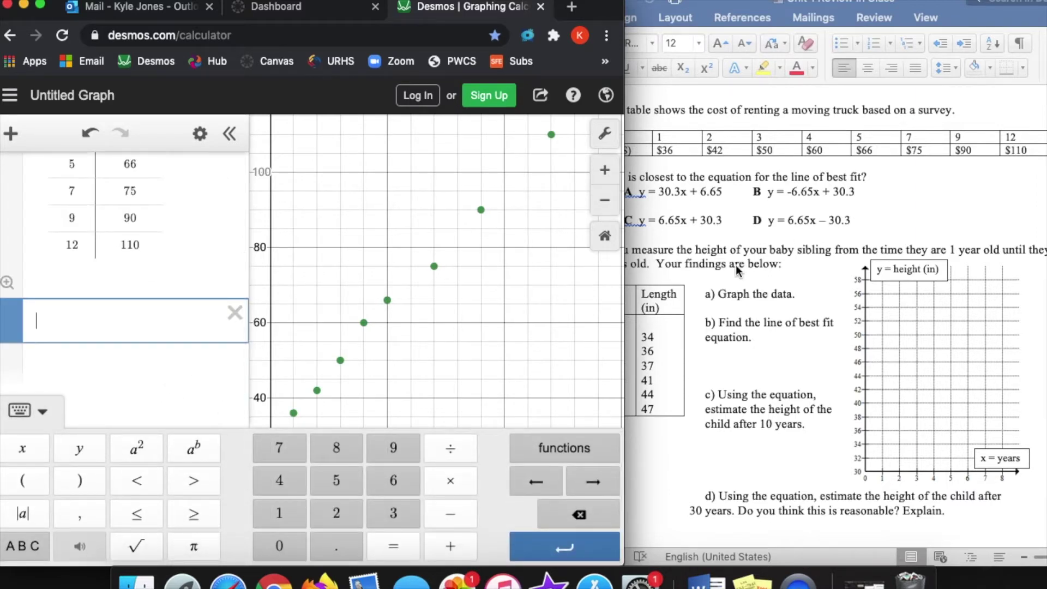
pyautogui.click(91, 454)
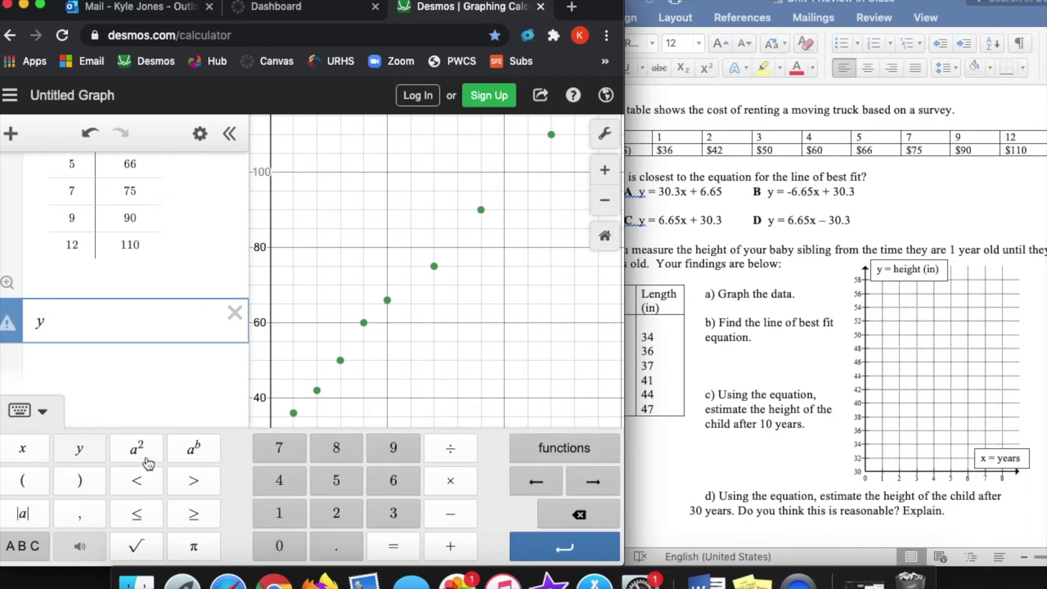
pyautogui.click(278, 513)
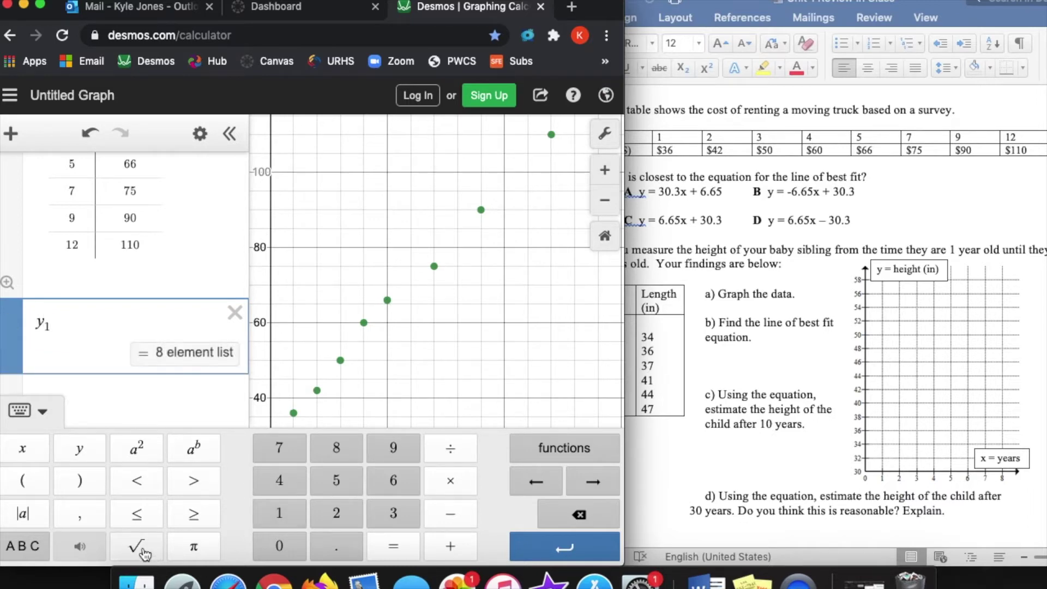
pyautogui.click(35, 553)
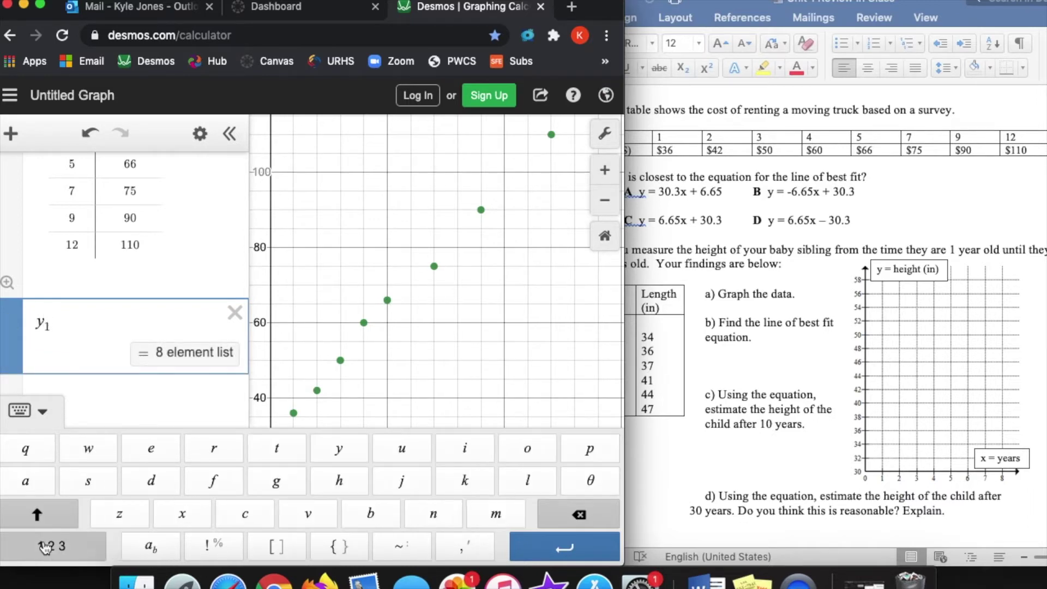
pyautogui.click(400, 545)
pyautogui.click(496, 513)
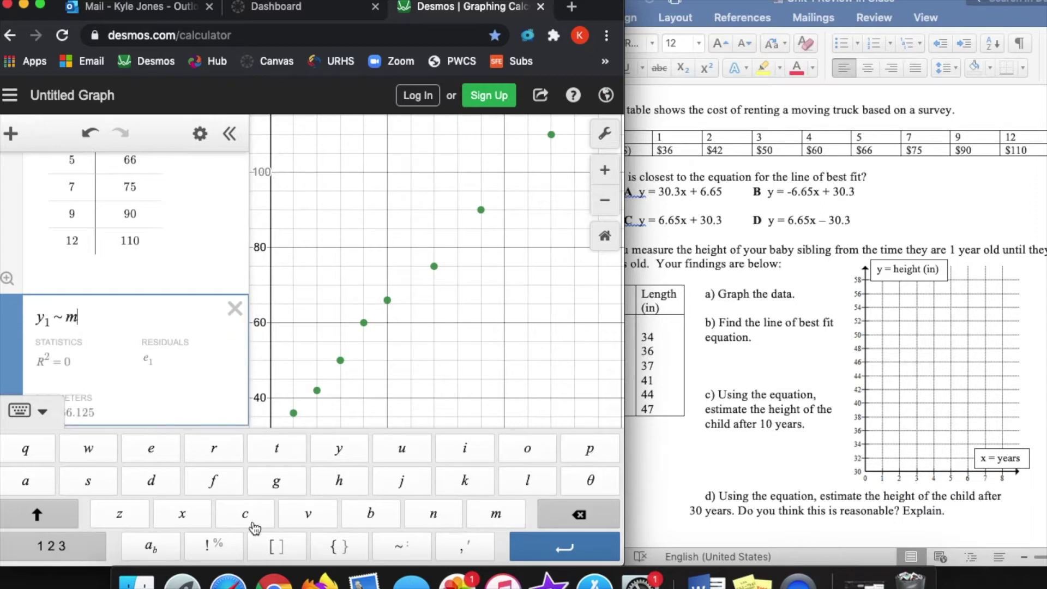
pyautogui.click(183, 514)
pyautogui.click(53, 545)
pyautogui.click(279, 514)
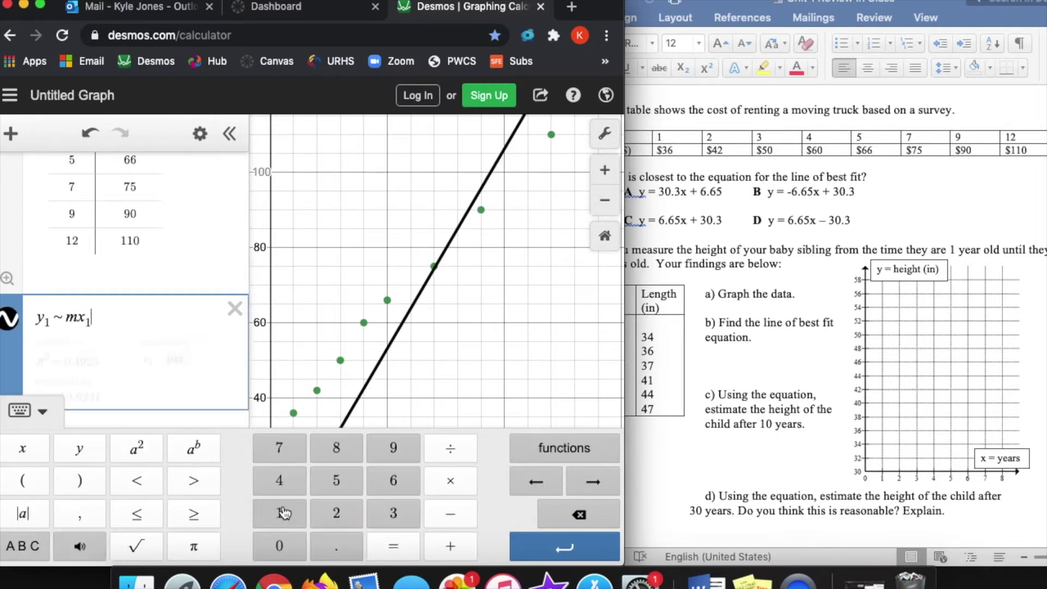
pyautogui.click(450, 555)
pyautogui.click(23, 545)
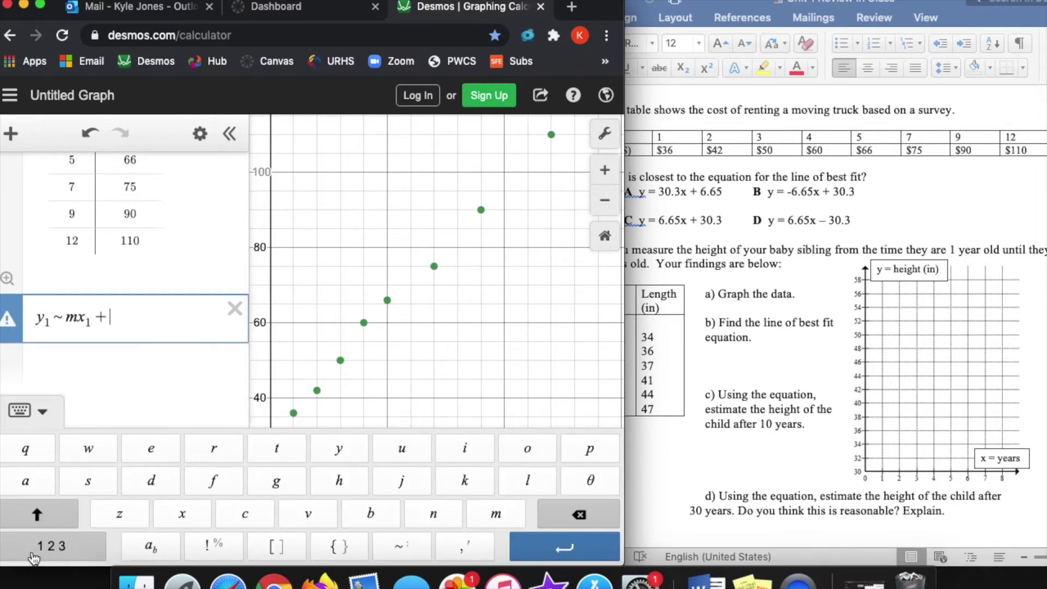
pyautogui.click(353, 522)
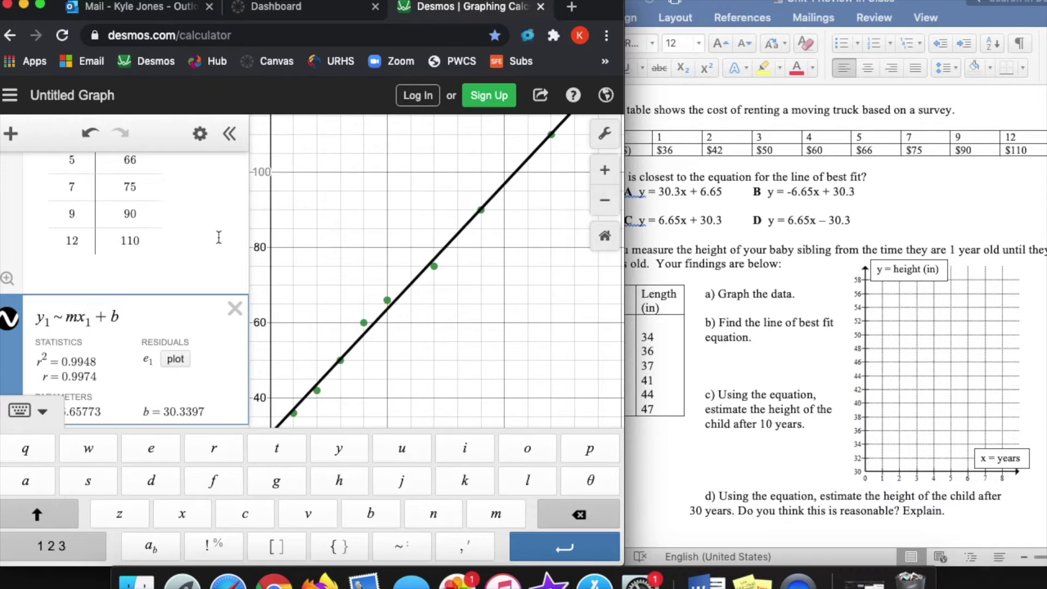
# - Compare the regression's m and b parameters with answer choices A to D of question 2 in the Word worksheet
pyautogui.scroll(5, 163, 194)
pyautogui.scroll(-10, 163, 193)
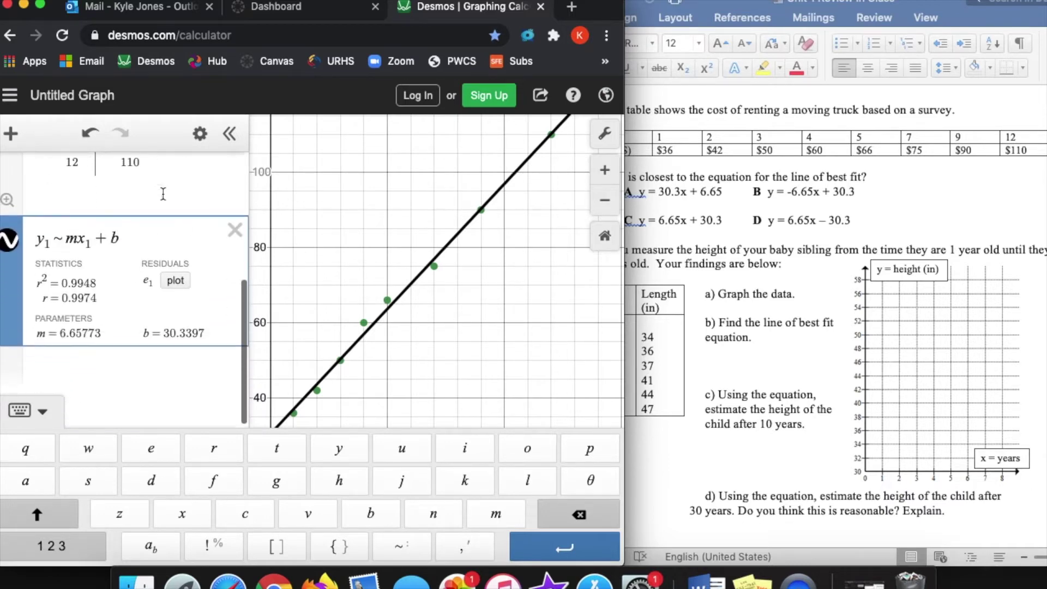
pyautogui.scroll(1, 163, 193)
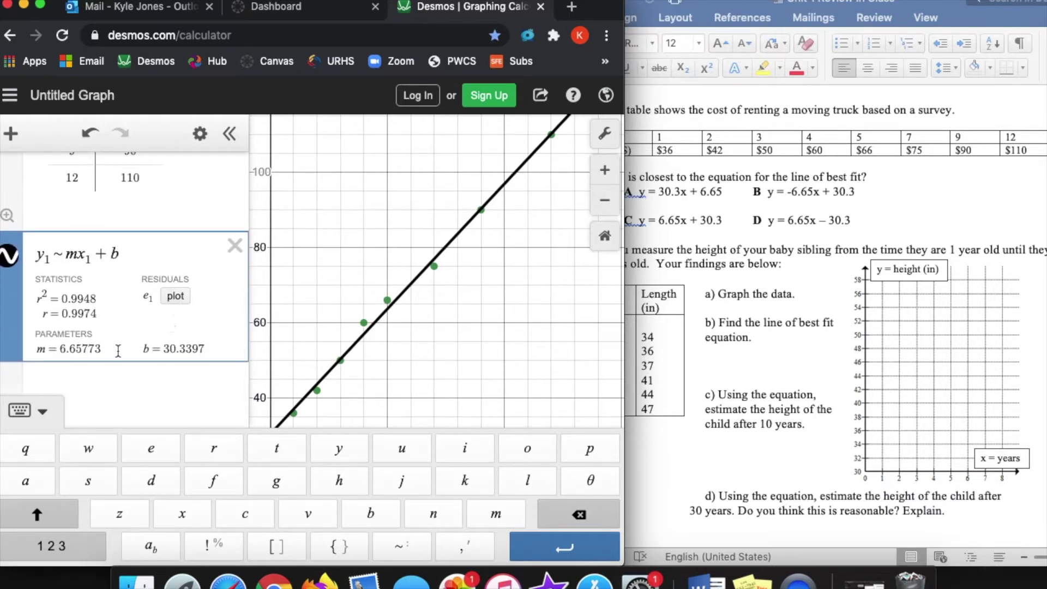
pyautogui.click(40, 352)
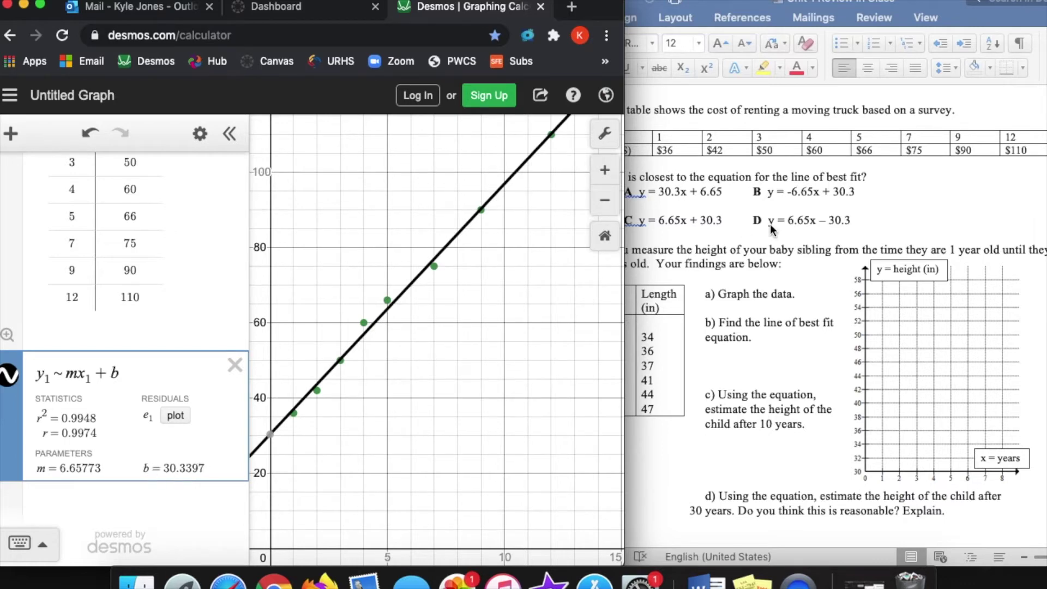
pyautogui.click(743, 229)
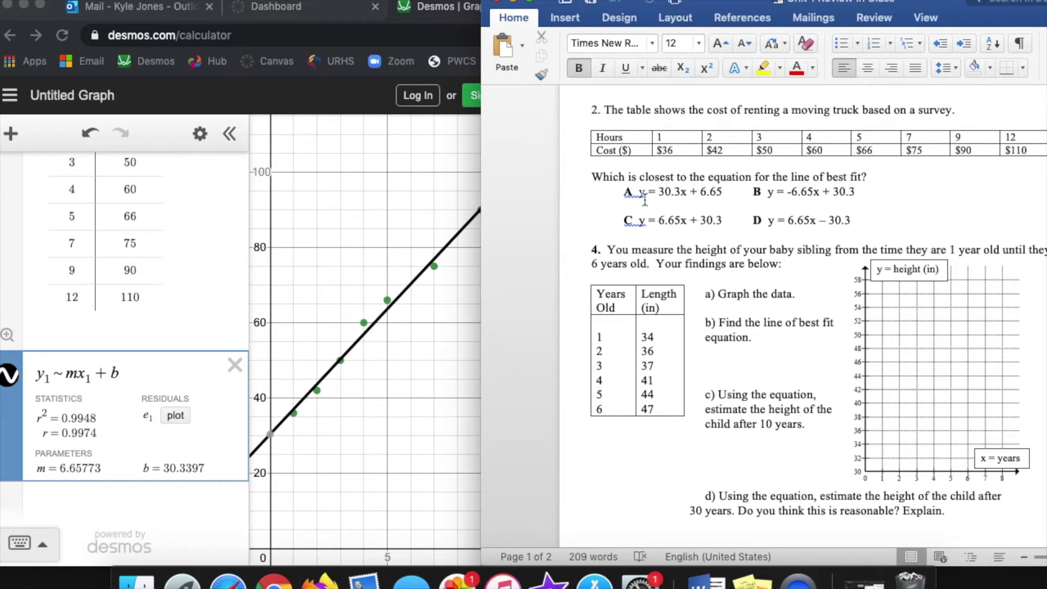
# - Strike through the line with answer choices A and B of question 2 in the worksheet
pyautogui.click(574, 192)
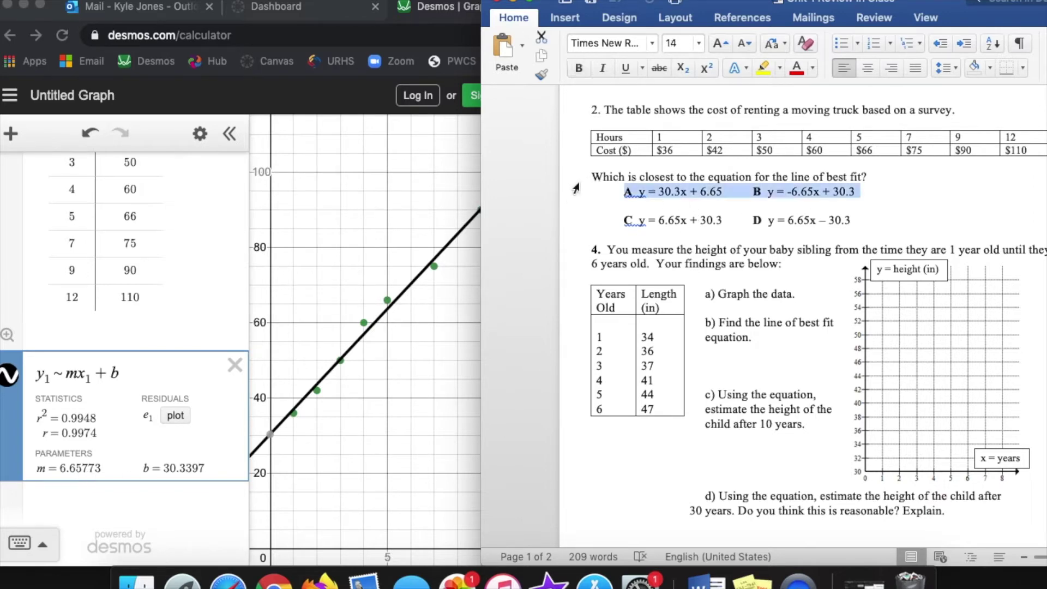
pyautogui.click(665, 77)
pyautogui.click(724, 219)
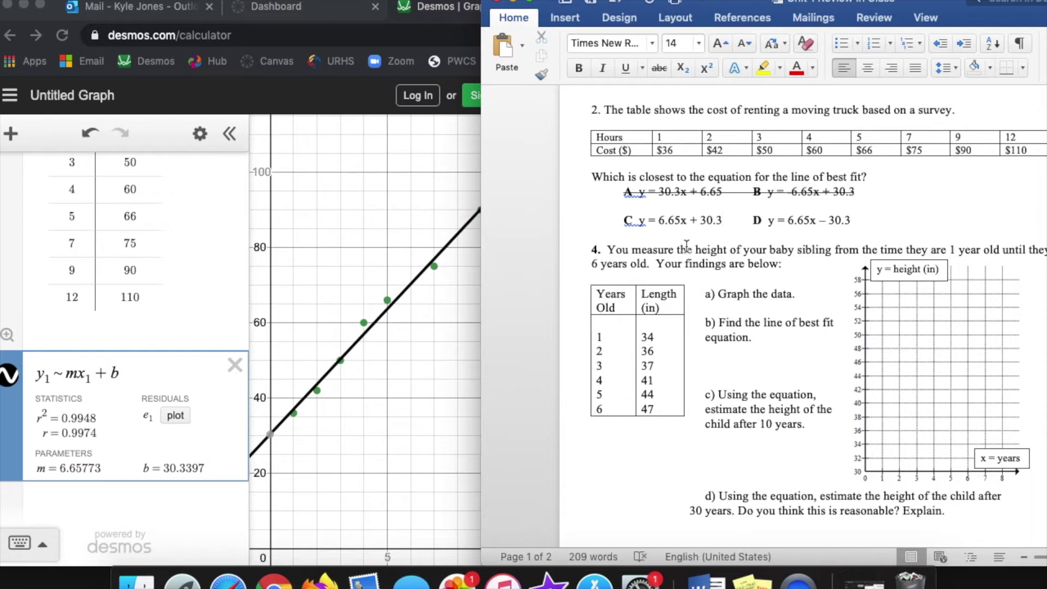
# - Format answer choice C, y = 6.65x + 30.3, in bold italic to mark it as the answer to question 2
pyautogui.moveTo(730, 220); pyautogui.dragTo(622, 221)
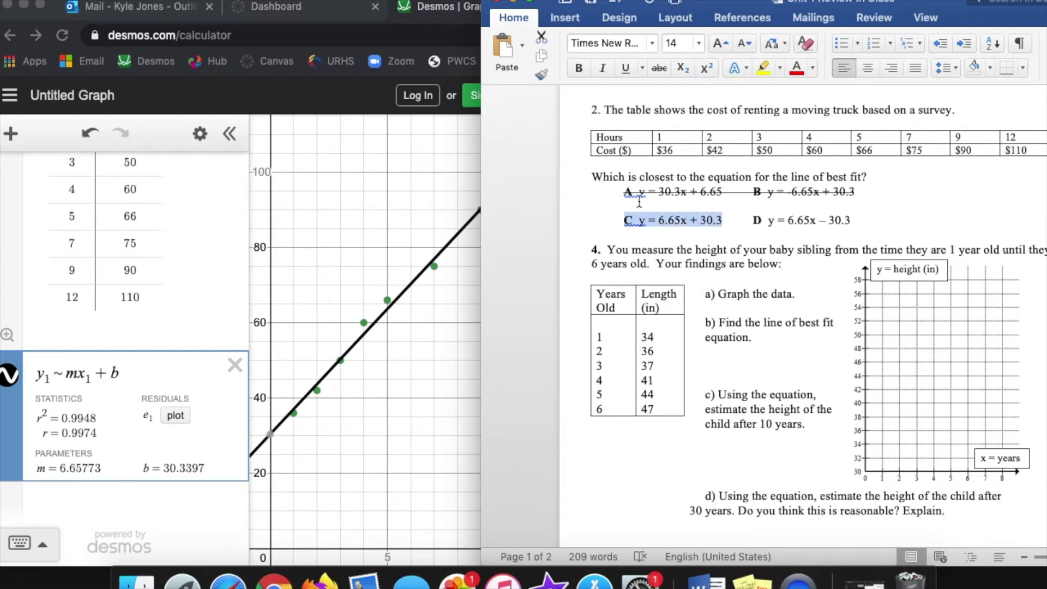
pyautogui.click(580, 68)
pyautogui.click(580, 68)
pyautogui.click(603, 68)
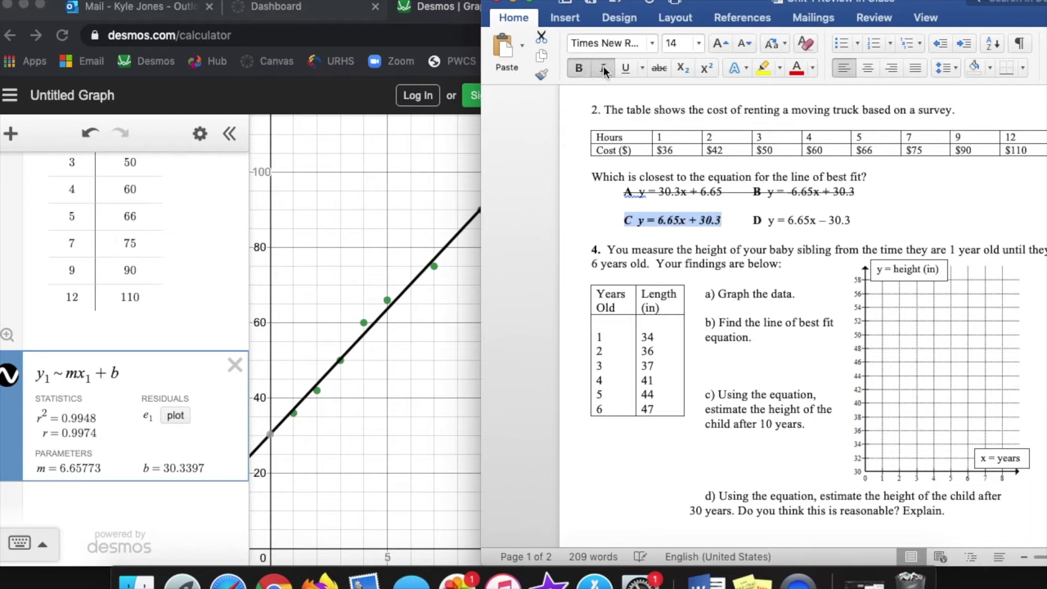
pyautogui.click(854, 222)
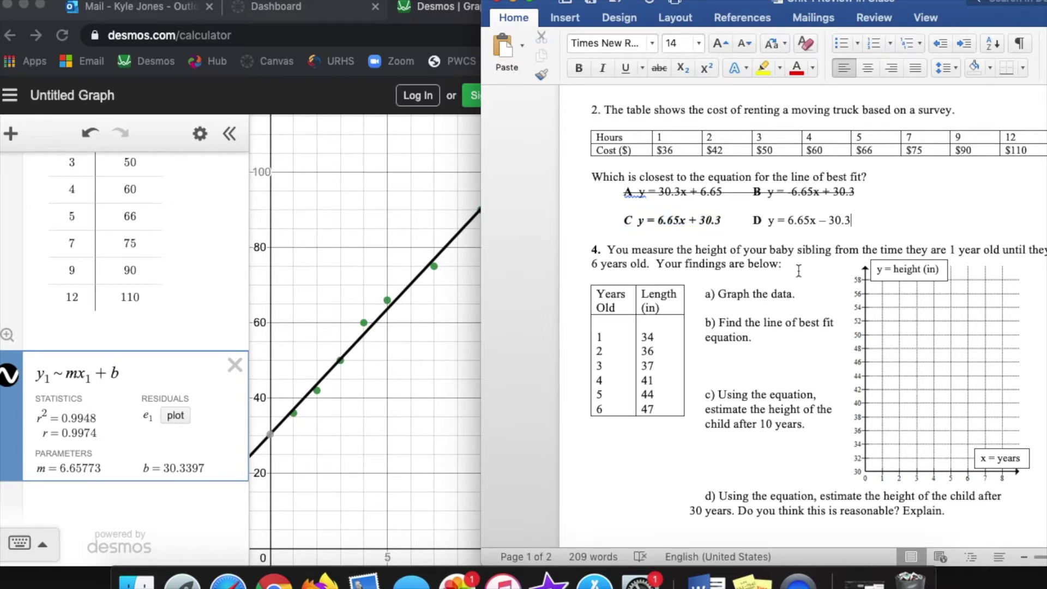
# - Bring question 4 of the worksheet into view, then switch to Desmos and delete the truck-rental regression and its data table
pyautogui.scroll(1, 731, 283)
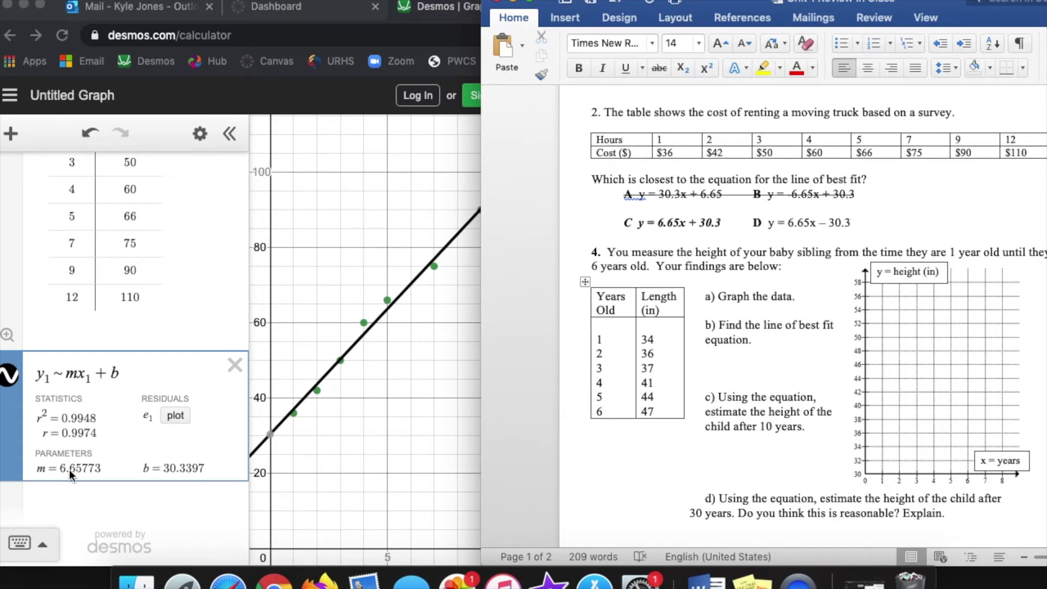
pyautogui.scroll(-5, 893, 376)
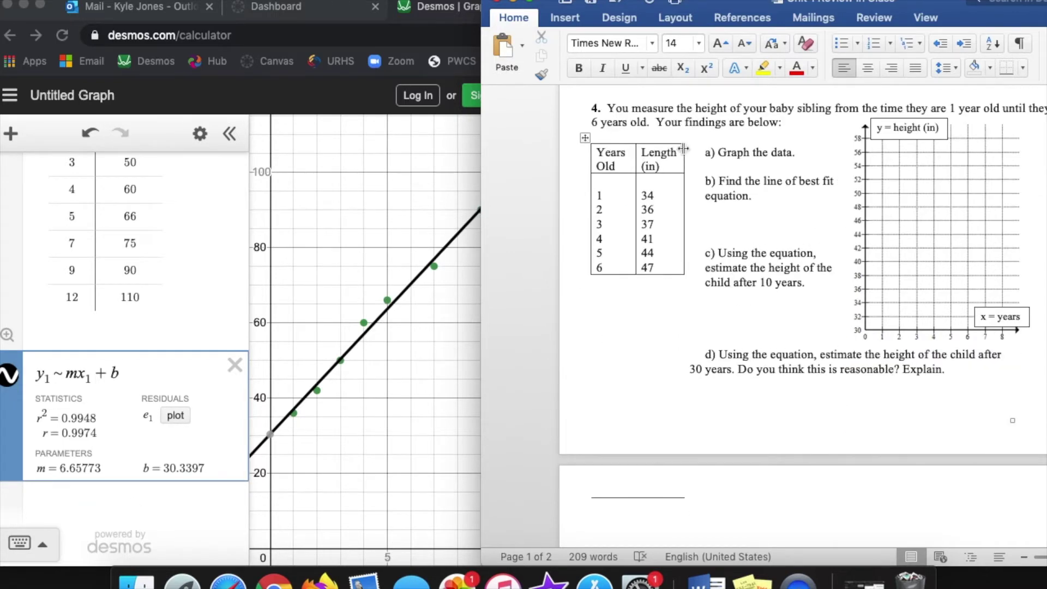
pyautogui.scroll(1, 683, 149)
pyautogui.scroll(-1, 684, 149)
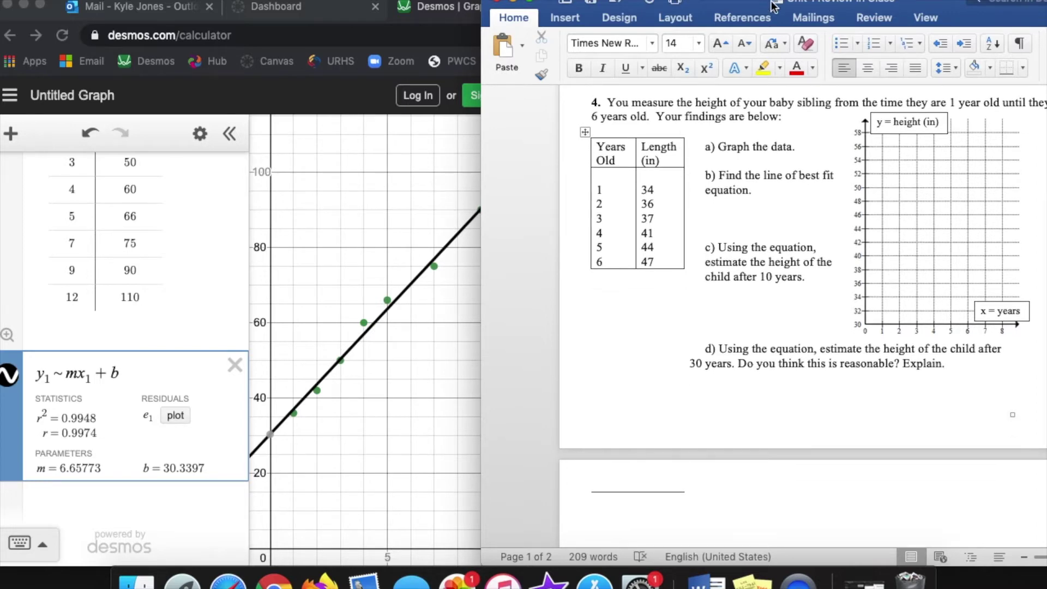
pyautogui.moveTo(769, 5)
pyautogui.mouseDown()
pyautogui.moveTo(741, 4)
pyautogui.moveTo(766, 0)
pyautogui.mouseUp()
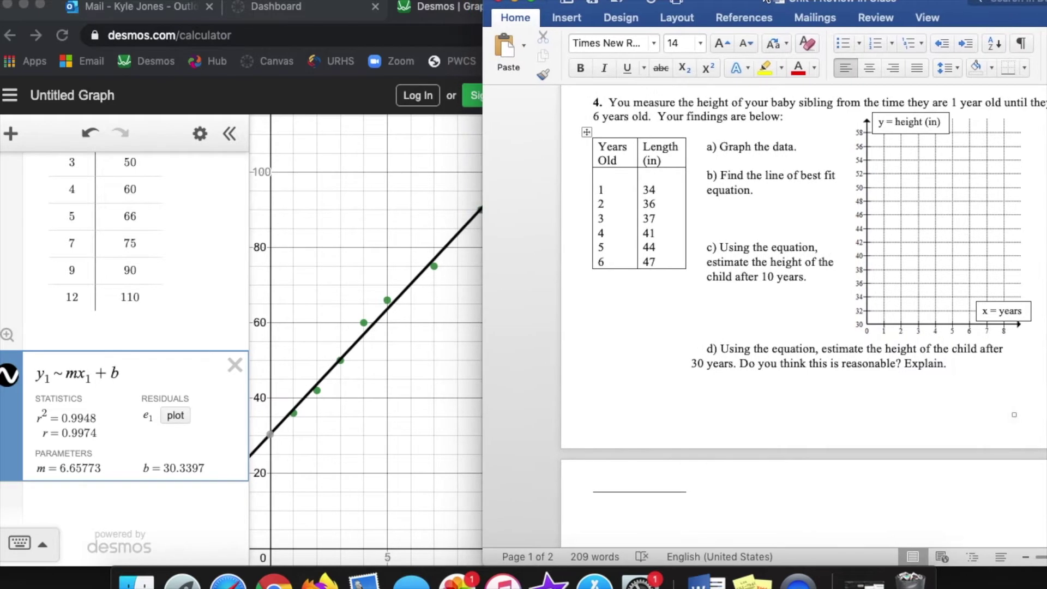
pyautogui.scroll(4, 196, 265)
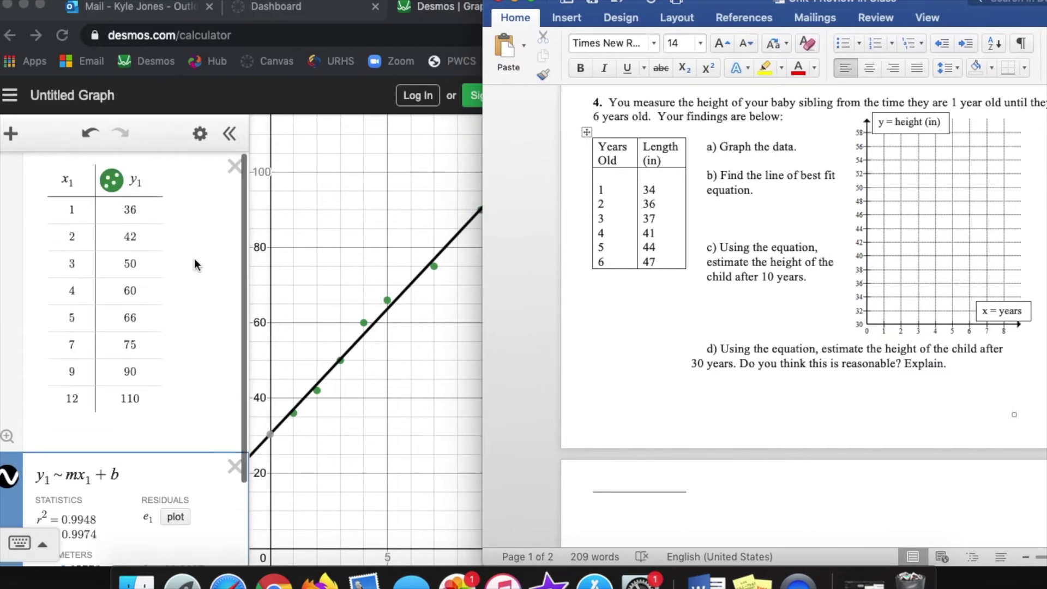
pyautogui.click(236, 475)
pyautogui.click(235, 470)
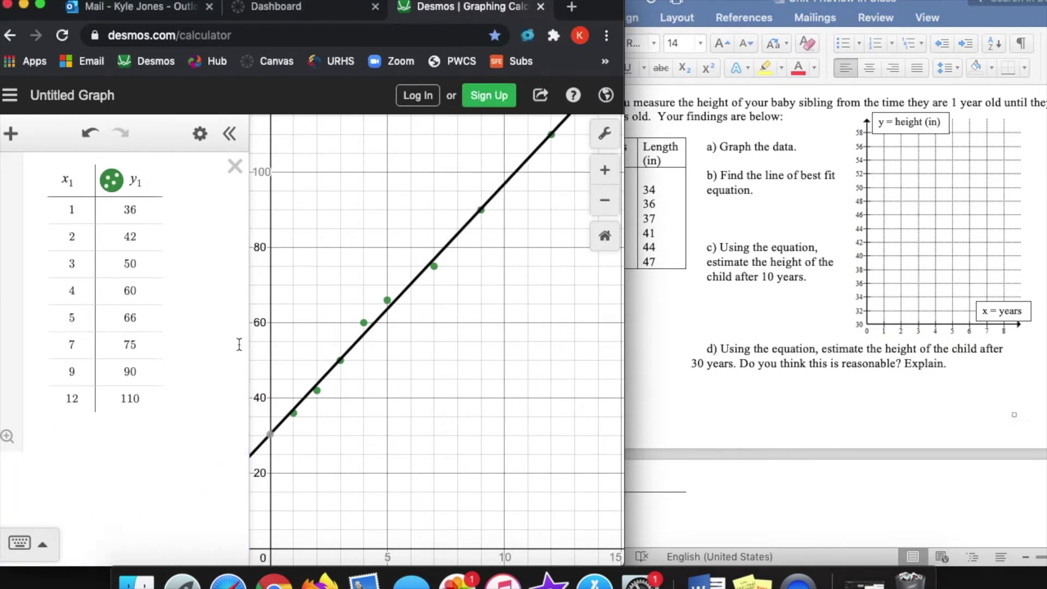
pyautogui.click(235, 165)
# - Add a new table in Desmos and enter the ages 1, 2, 3, 4, 5 and 6 in the x1 column
pyautogui.click(10, 133)
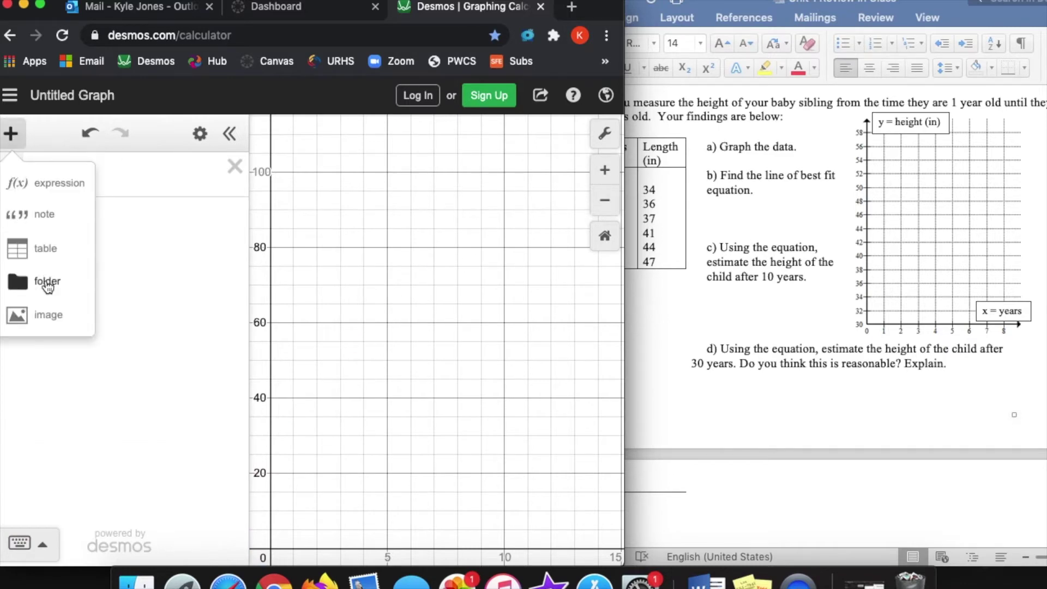
pyautogui.click(50, 264)
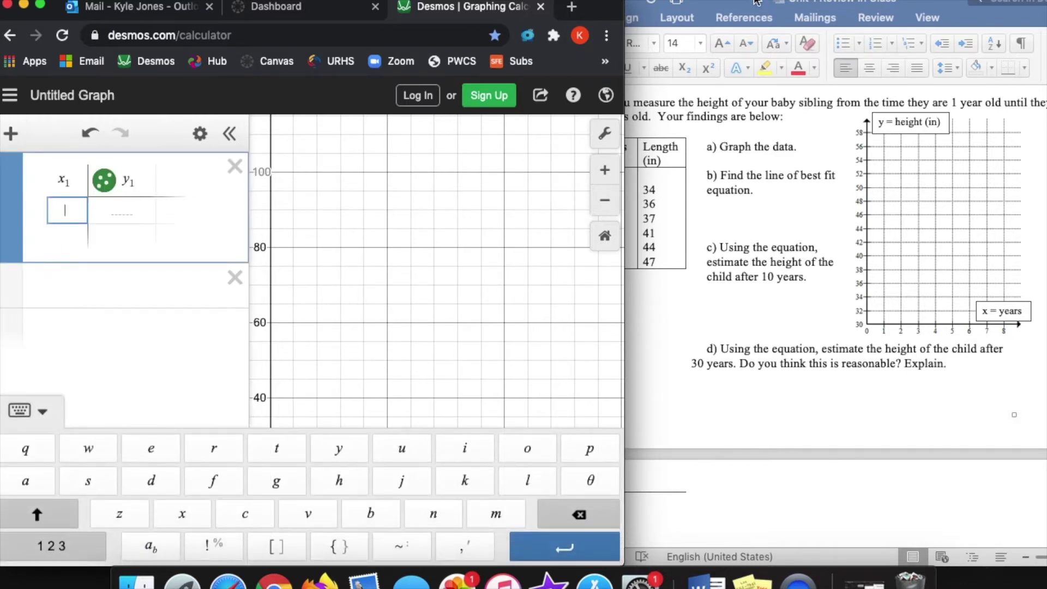
pyautogui.moveTo(757, 2); pyautogui.dragTo(784, 1)
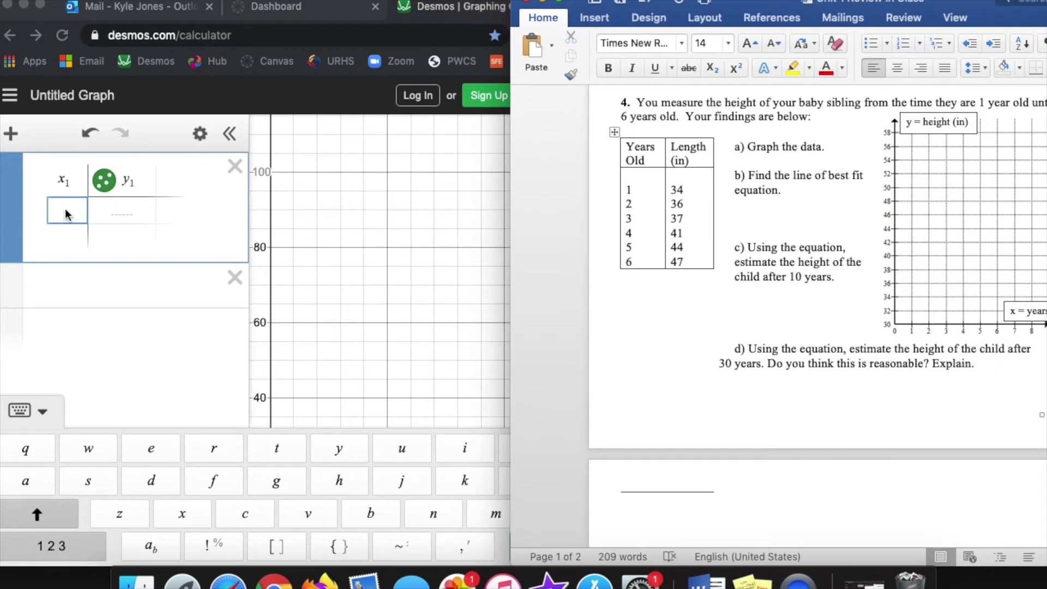
pyautogui.click(84, 213)
pyautogui.write('1 2 3 4 5 6')
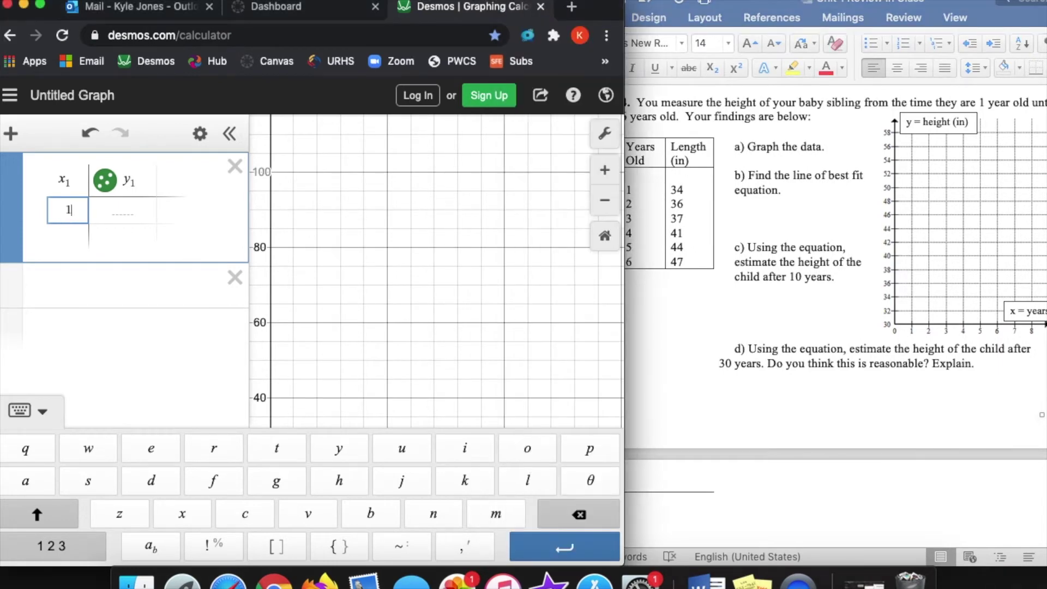
# - Fill the y1 column with the heights 34, 36, 37, 41, 44 and 47 from question 4
pyautogui.click(124, 215)
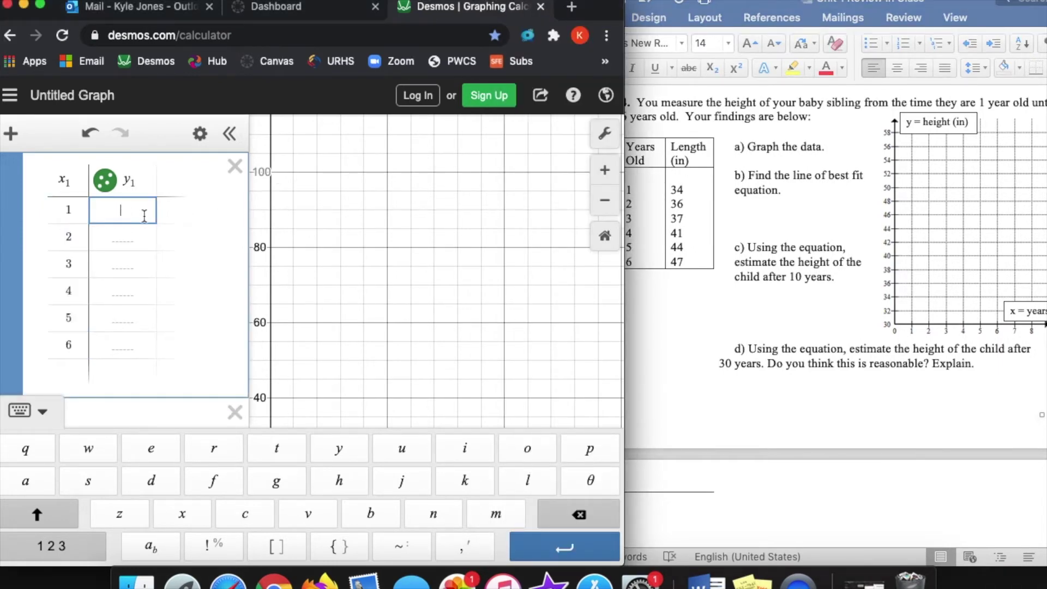
pyautogui.write('35')
pyautogui.press('Return')
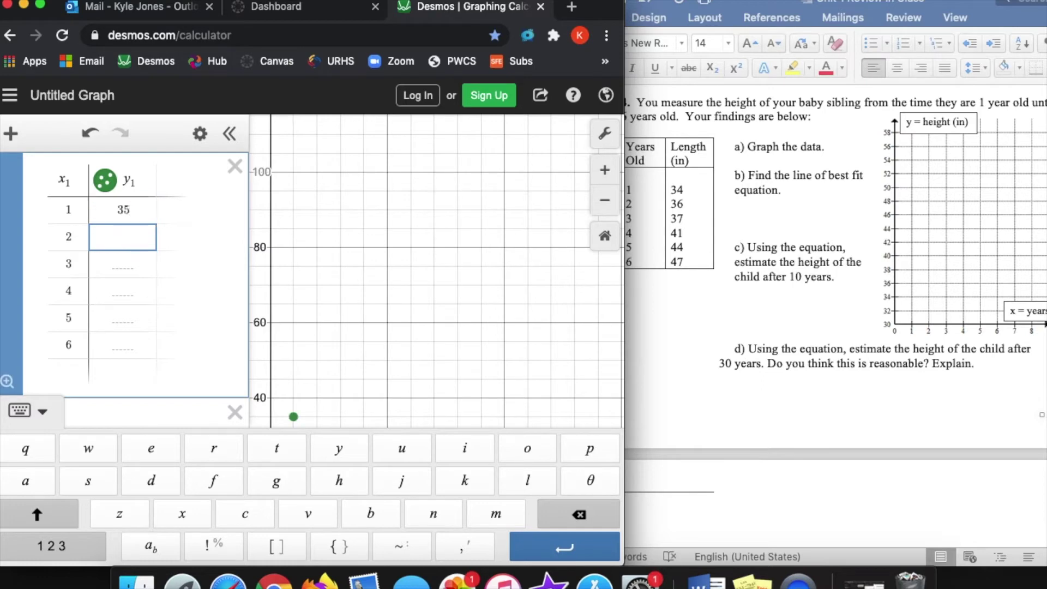
pyautogui.click(123, 209)
pyautogui.write('34')
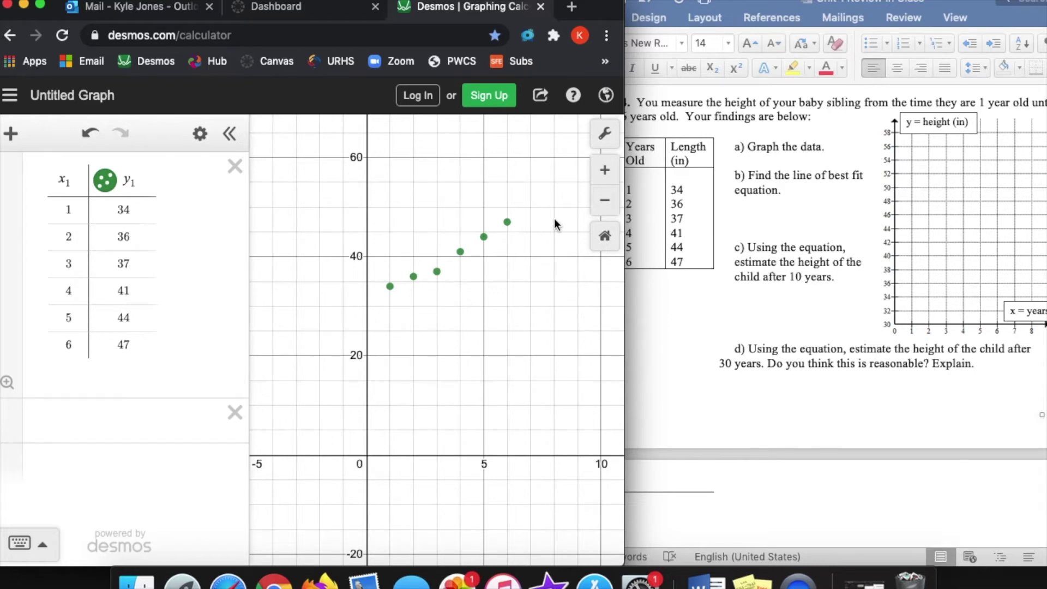
# - Enter the linear regression y1 ~ mx1 + b in the expression below the height table
pyautogui.click(130, 413)
pyautogui.write('y1 ')
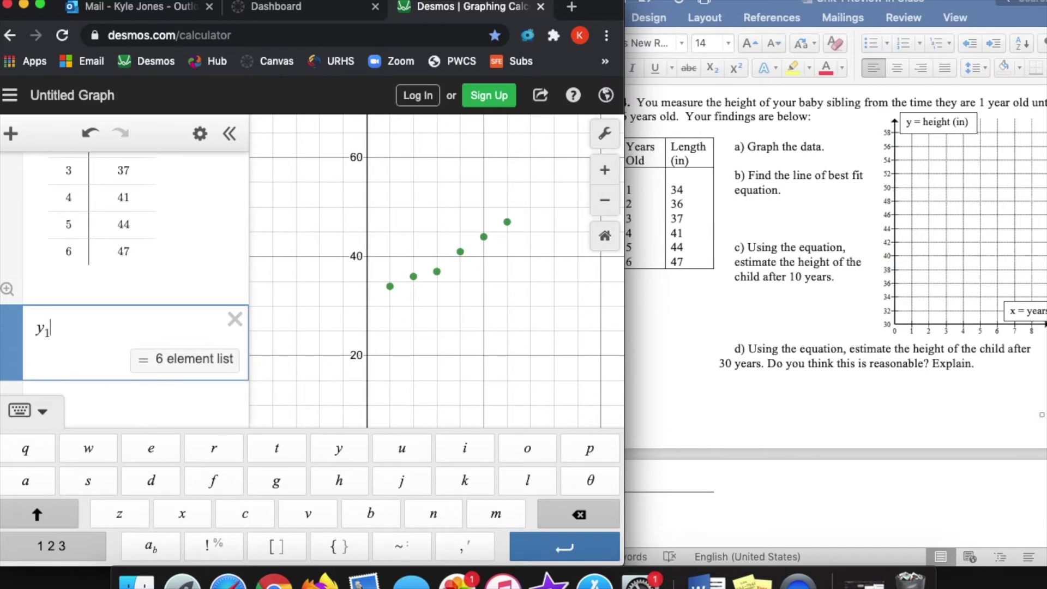
pyautogui.write('~ m')
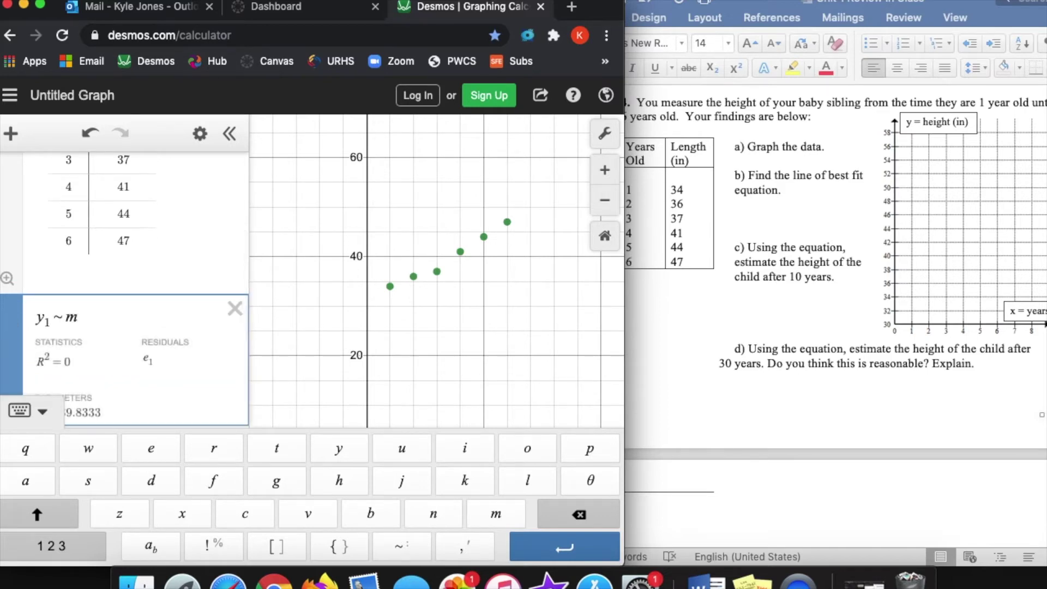
pyautogui.write('x1 ')
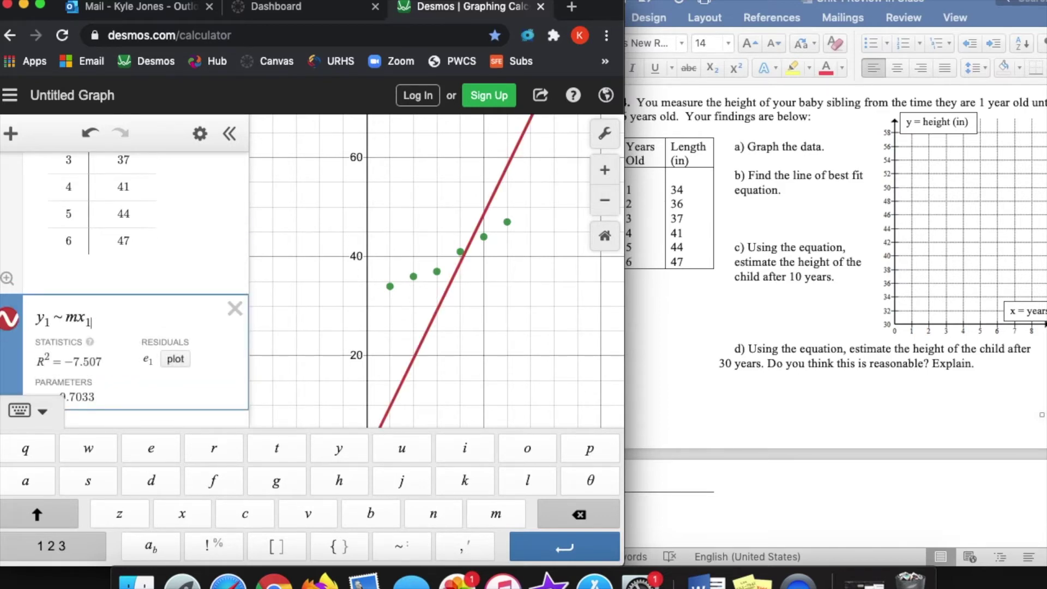
pyautogui.write('+ b')
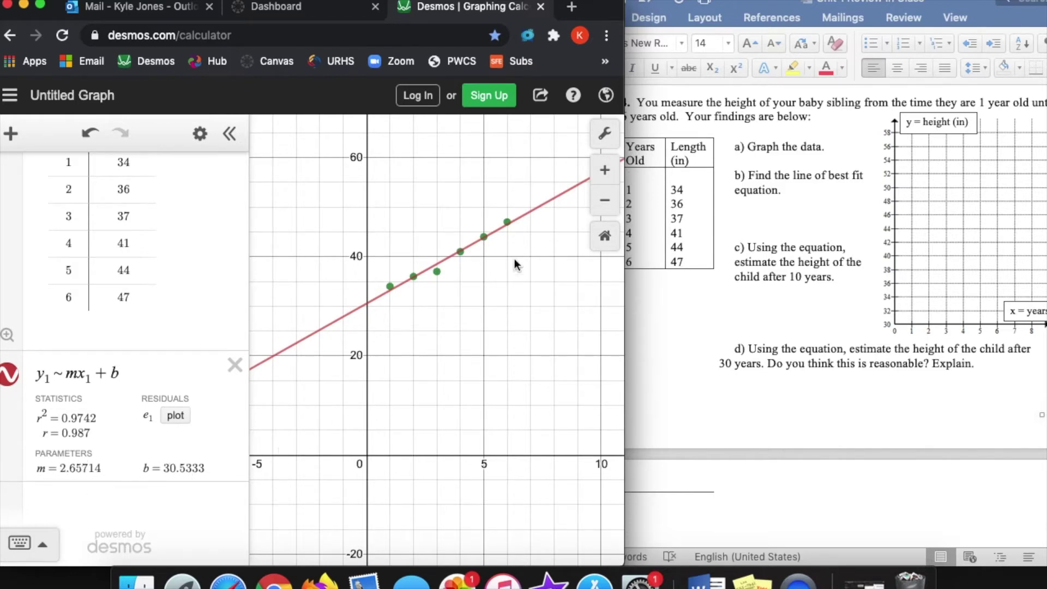
# - Switch to the Word worksheet and write the line of best fit Y = 2.66x + 30.5 under question 4b
pyautogui.click(944, 219)
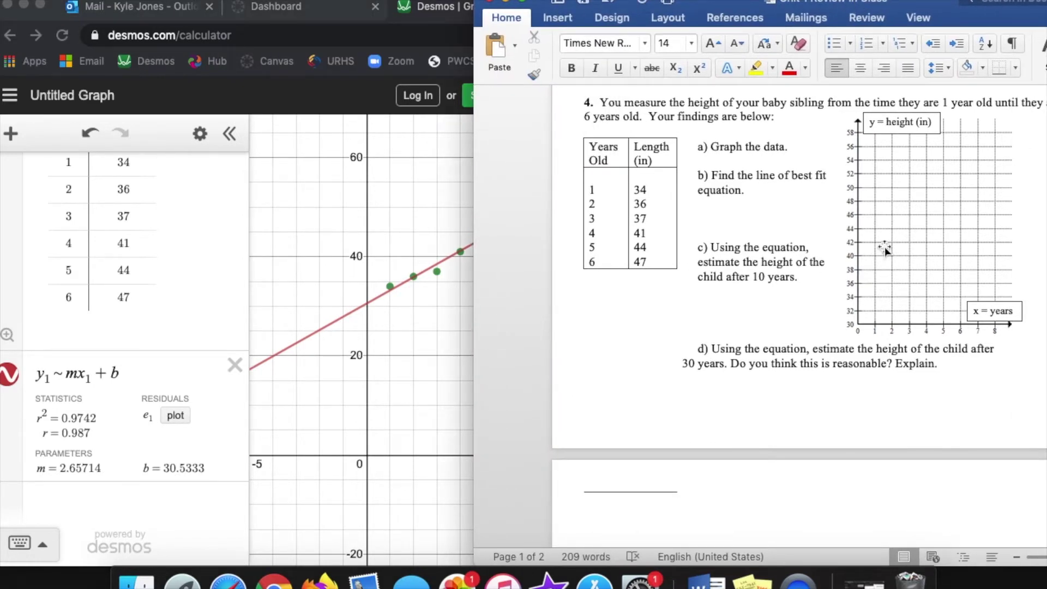
pyautogui.click(701, 218)
pyautogui.write('Y =')
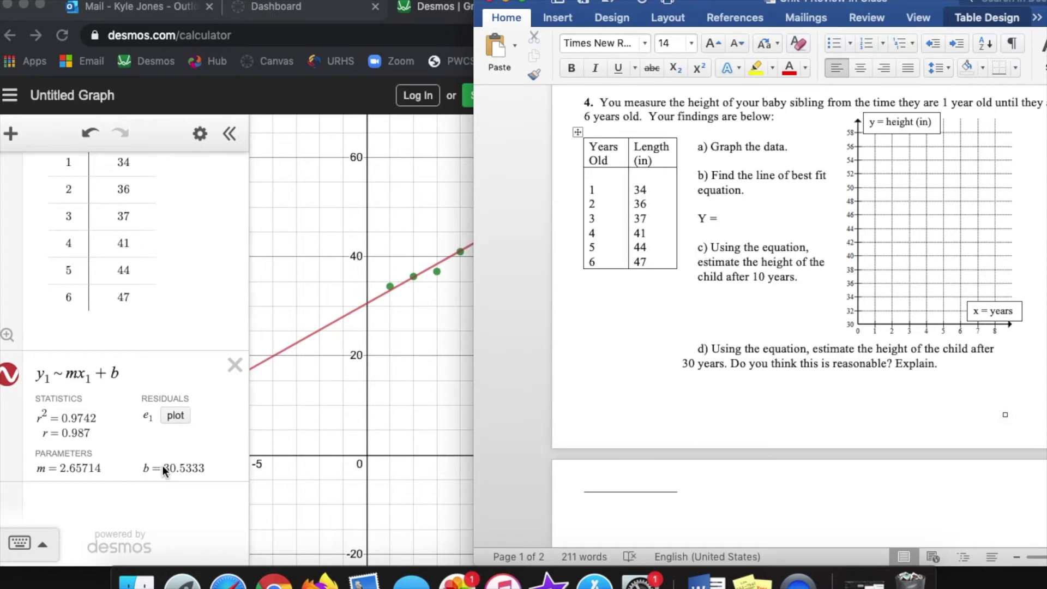
pyautogui.click(756, 202)
pyautogui.click(756, 217)
pyautogui.write('2.66x ')
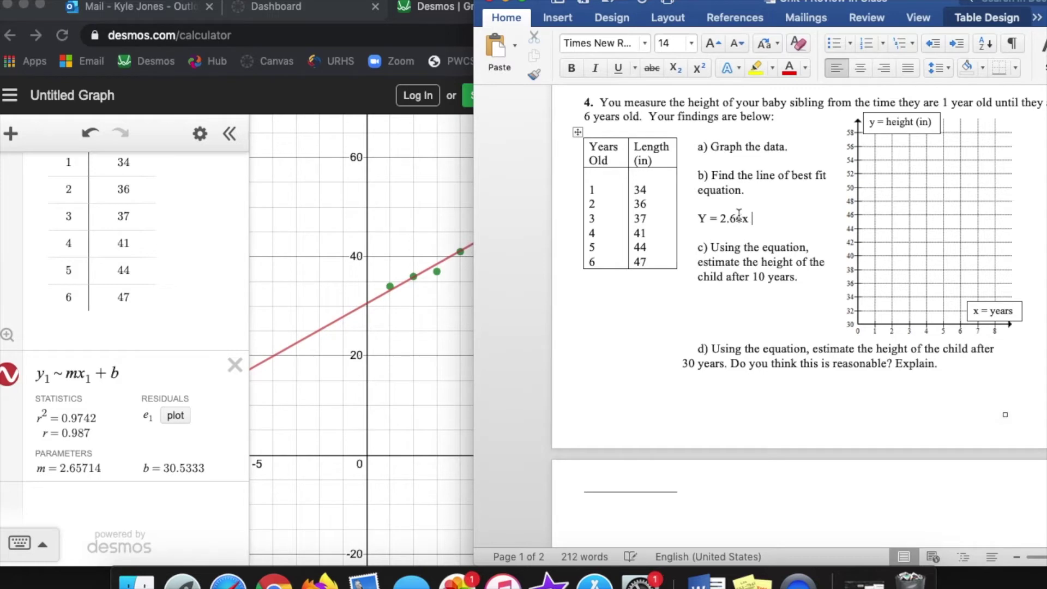
pyautogui.write('+ 30.5')
# - Highlight 10 years in question 4c and write X = 10 on the line below the question
pyautogui.scroll(-1, 860, 304)
pyautogui.scroll(1, 860, 304)
pyautogui.scroll(-1, 851, 289)
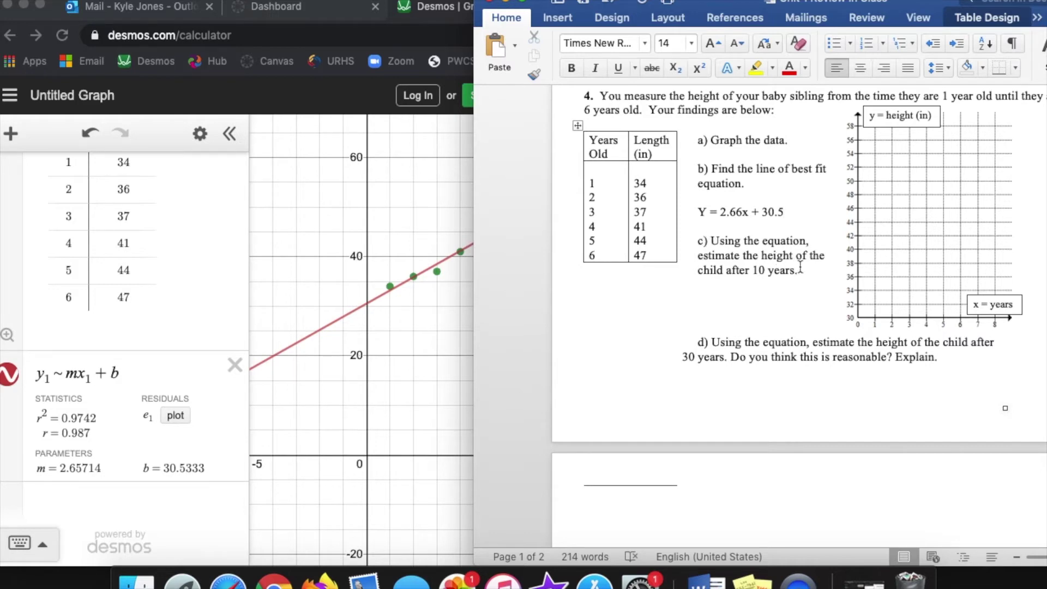
pyautogui.click(709, 304)
pyautogui.click(699, 211)
pyautogui.moveTo(794, 268); pyautogui.dragTo(752, 269)
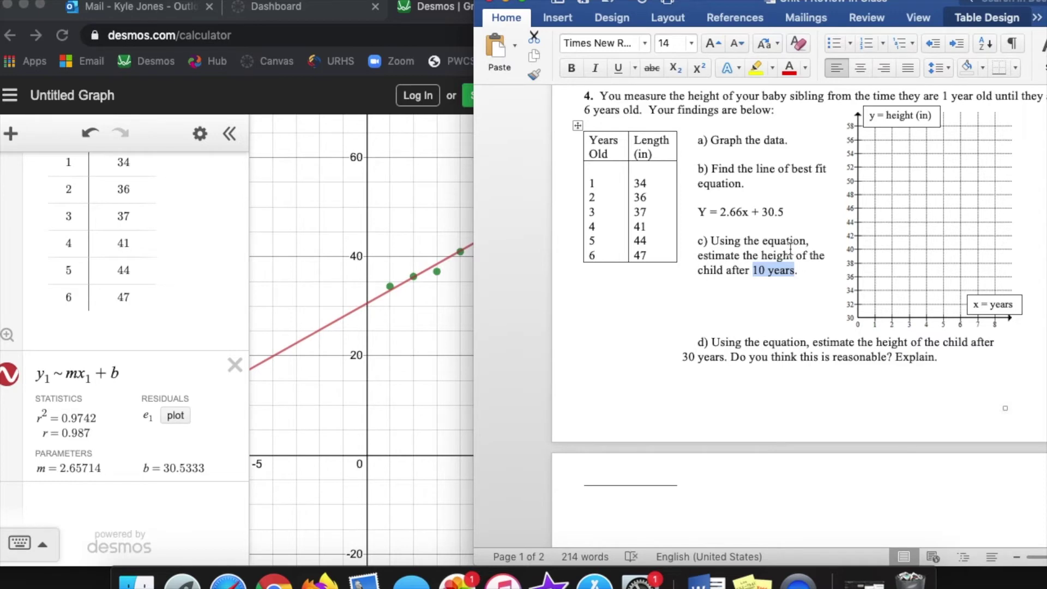
pyautogui.click(702, 311)
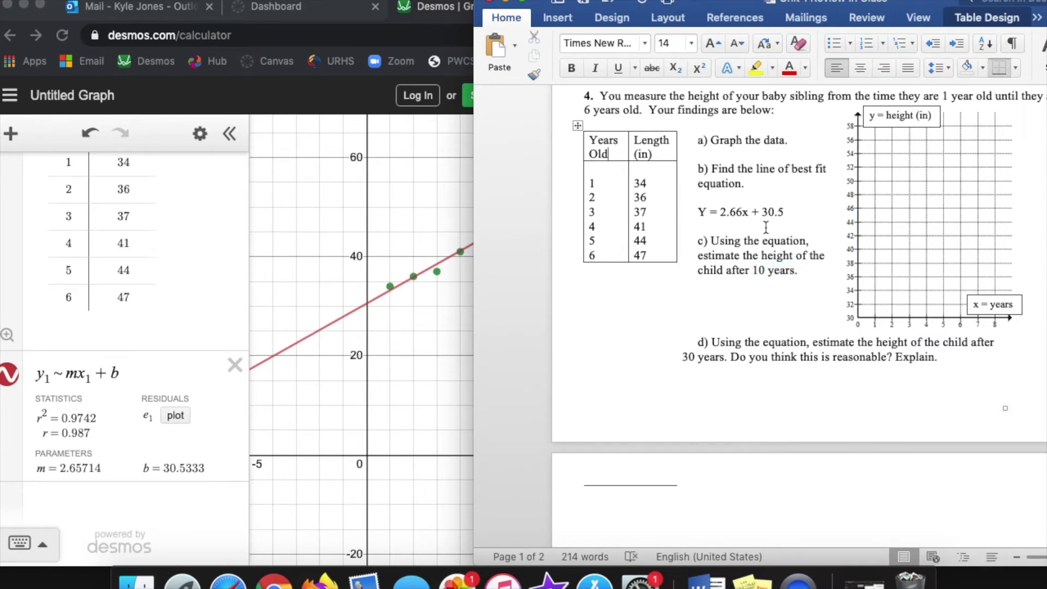
pyautogui.moveTo(756, 269); pyautogui.dragTo(793, 272)
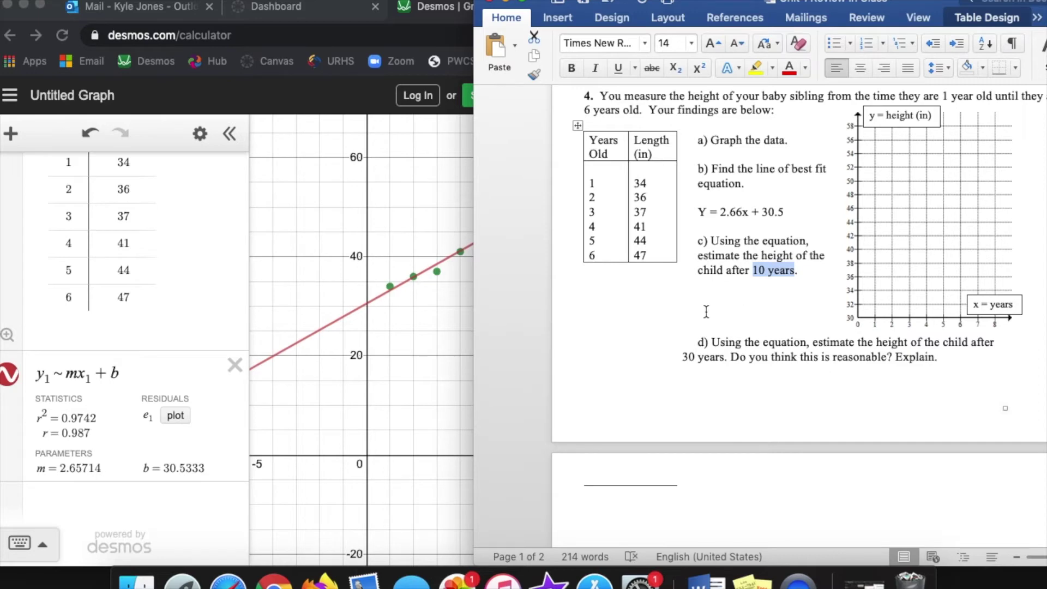
pyautogui.click(688, 302)
pyautogui.write('10')
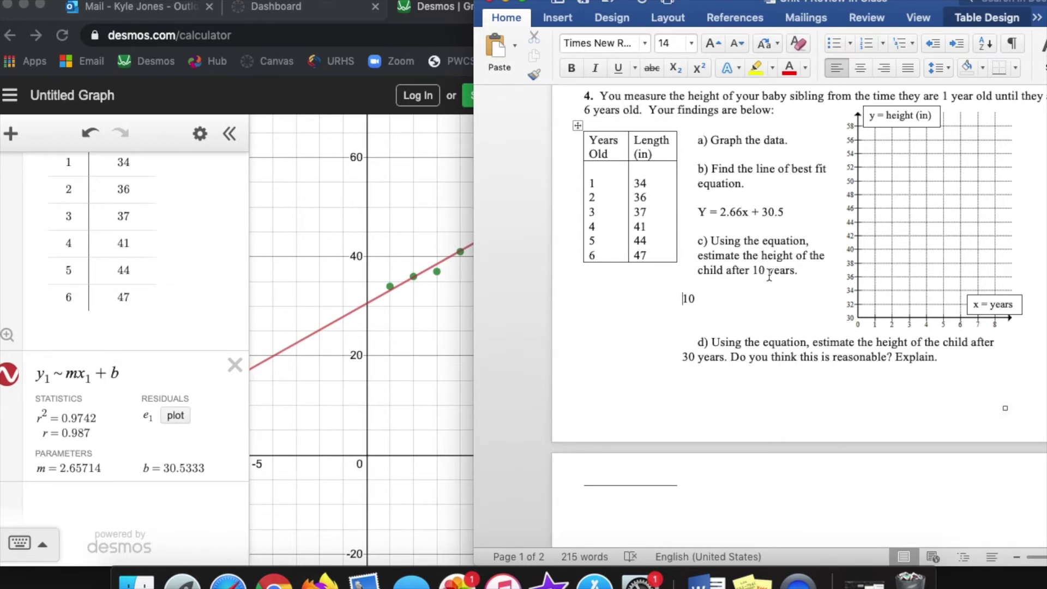
pyautogui.write('X =')
# - Add the substitution Y = 2.66(10) + 30.5 after X = 10 and insert two new lines below it
pyautogui.click(746, 302)
pyautogui.write('Y = 2.66(10) + ')
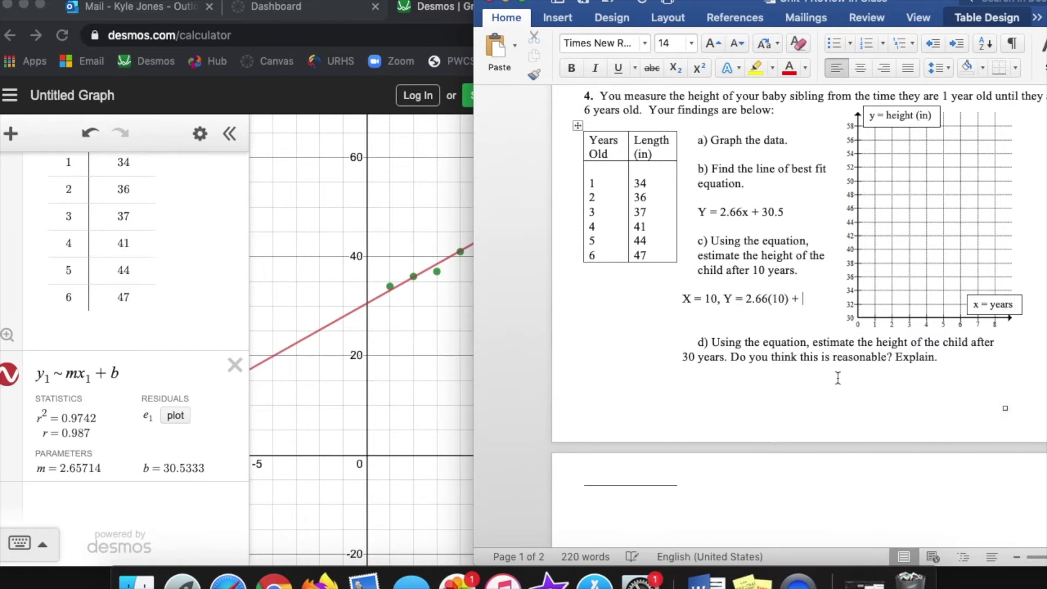
pyautogui.write('30.5')
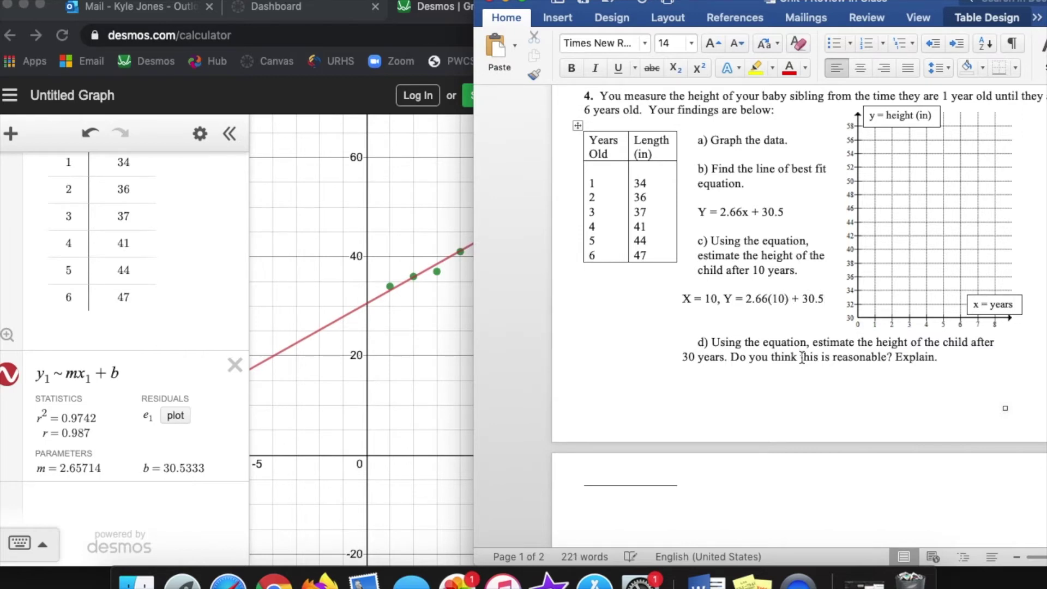
pyautogui.press('Return')
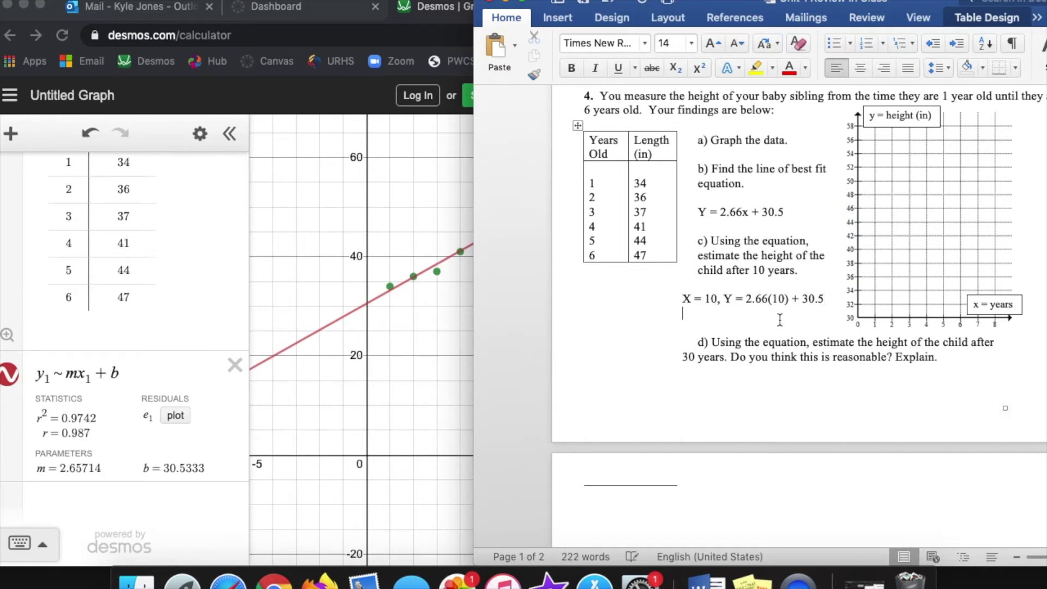
pyautogui.press('Return')
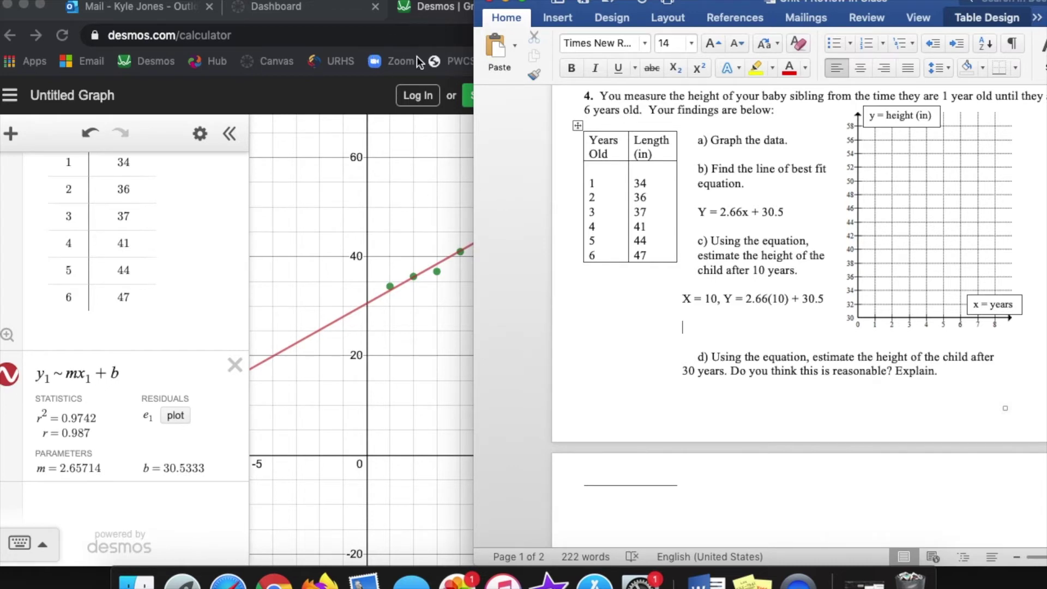
# - Switch to Desmos and calculate 2.66(10)+30.5 in a new expression below the height regression
pyautogui.click(329, 273)
pyautogui.click(179, 510)
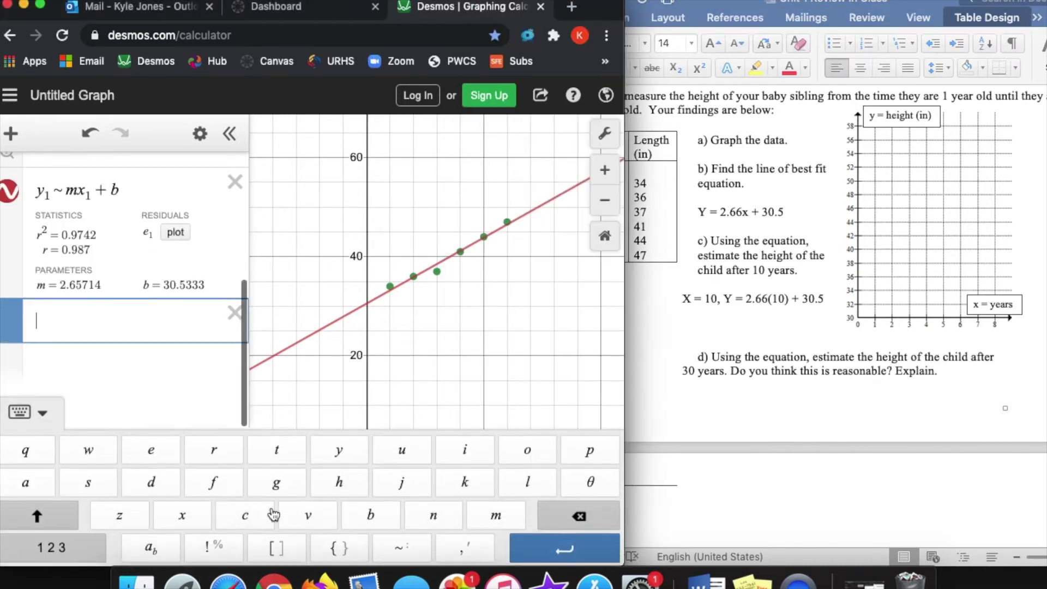
pyautogui.write('2.66(10)+')
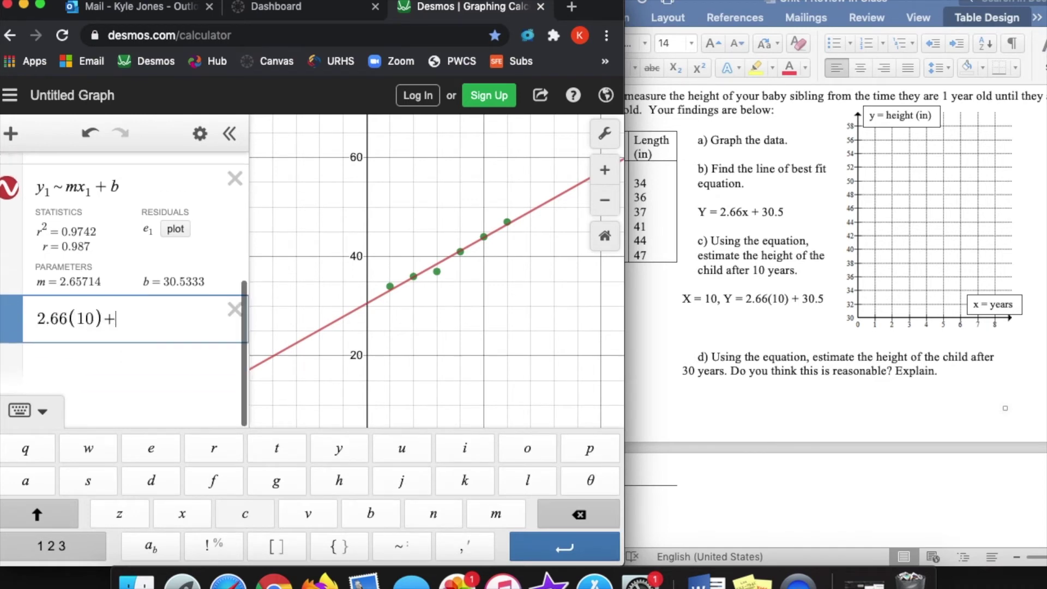
pyautogui.write('30.5')
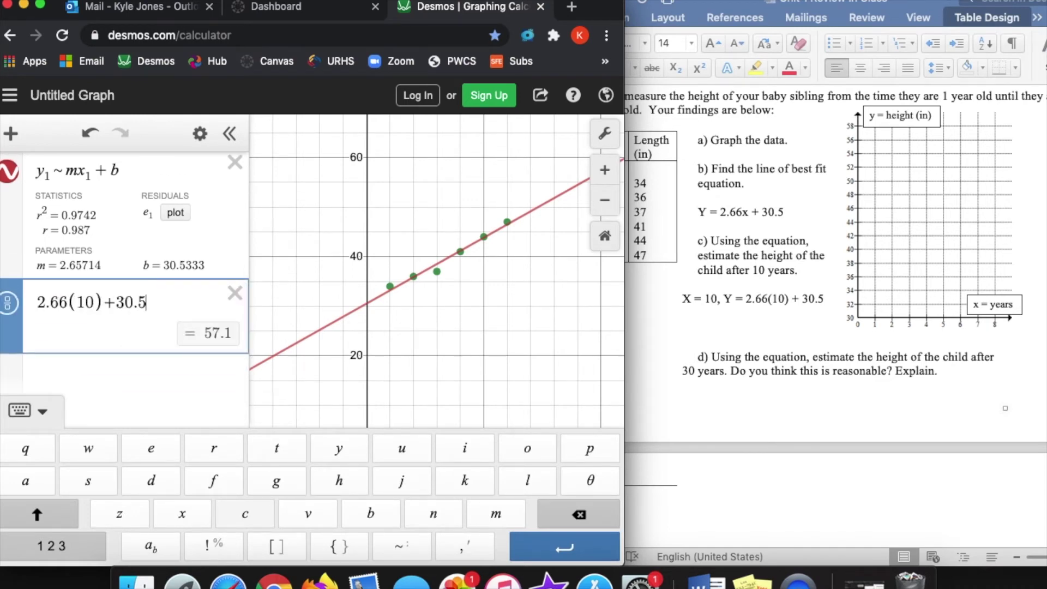
# - Return to the Word worksheet and write 57.1 inches below the substitution for question 4c
pyautogui.click(749, 324)
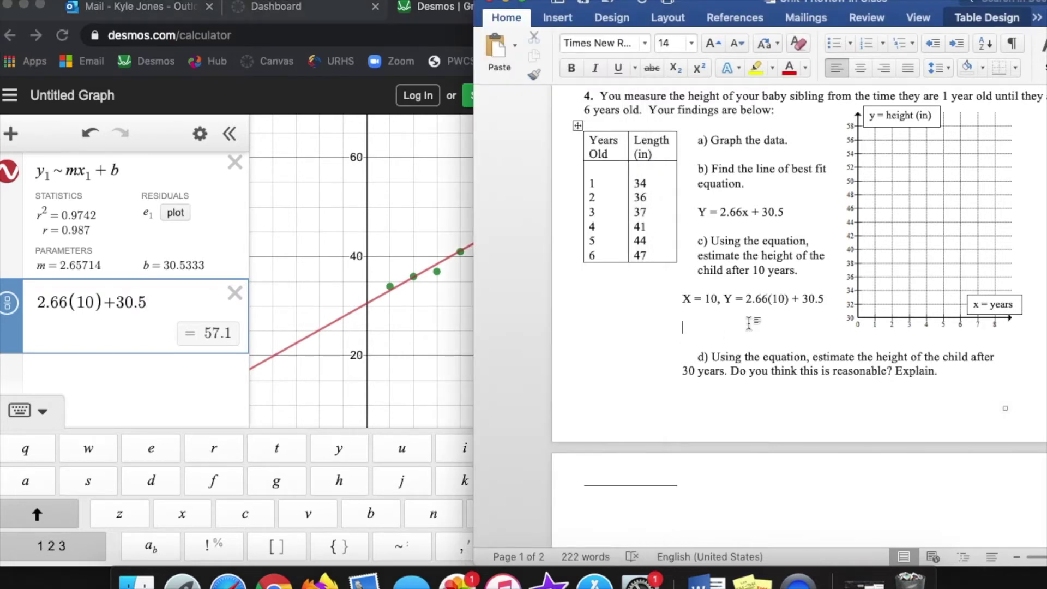
pyautogui.write('57.1')
pyautogui.write('inches')
# - Write the substitution Y = 2.66(30) + 30.5 on the blank line below question 4d
pyautogui.scroll(-3, 826, 295)
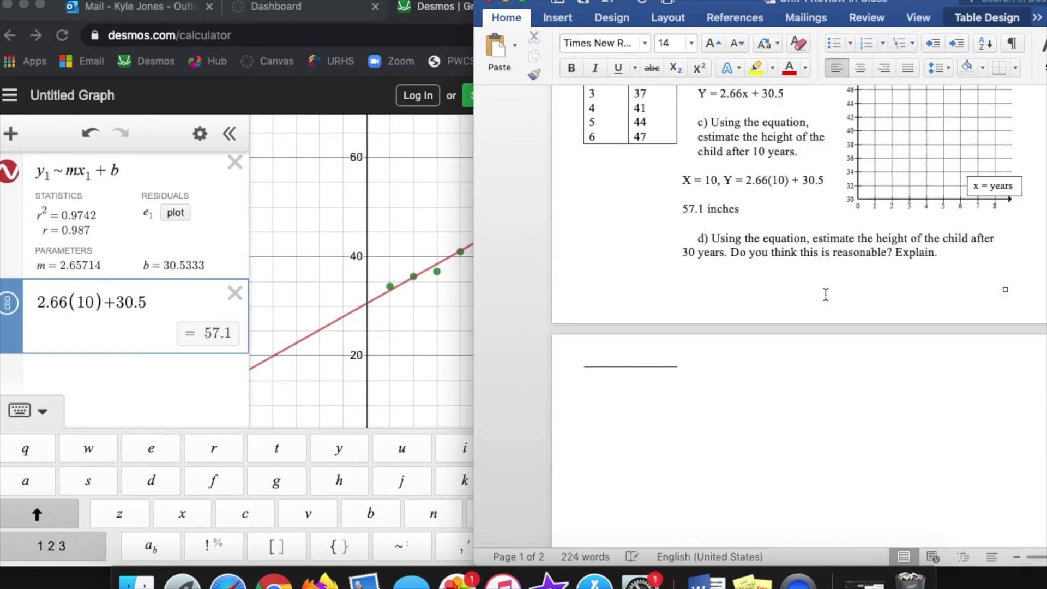
pyautogui.scroll(2, 894, 284)
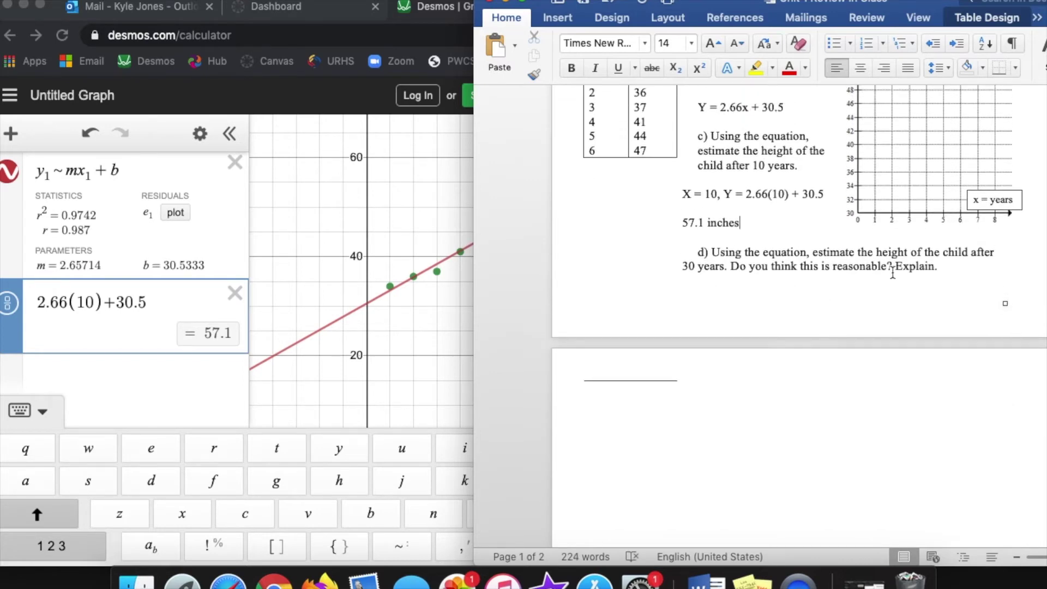
pyautogui.scroll(2, 784, 265)
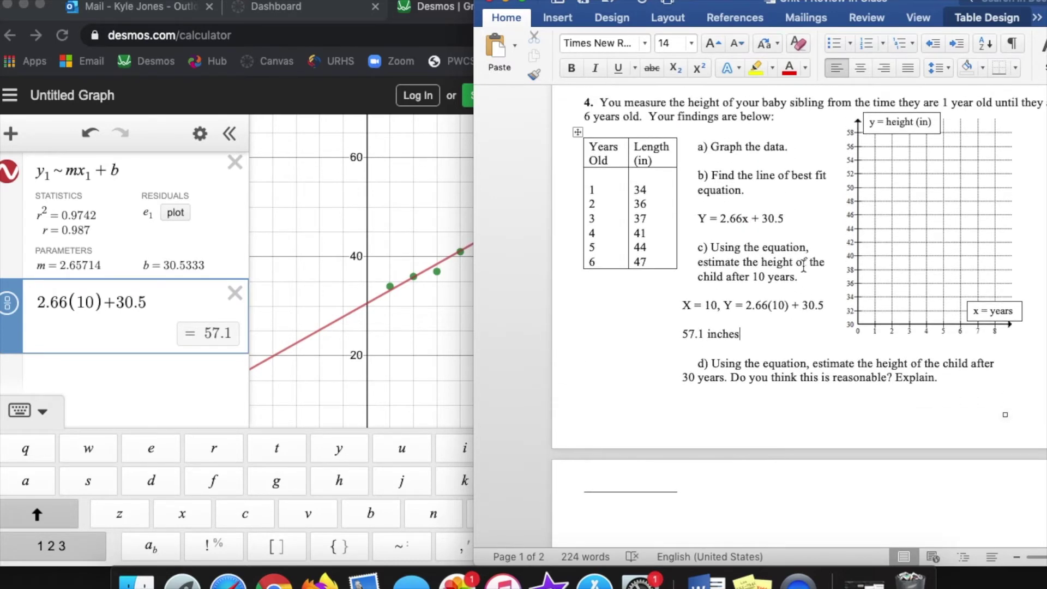
pyautogui.scroll(-1, 639, 438)
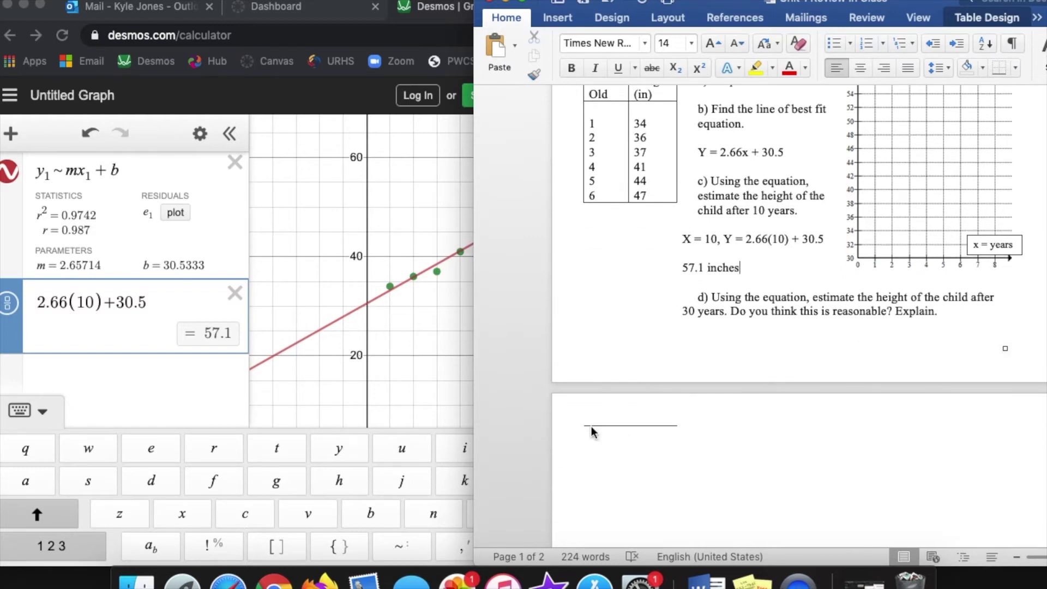
pyautogui.click(570, 433)
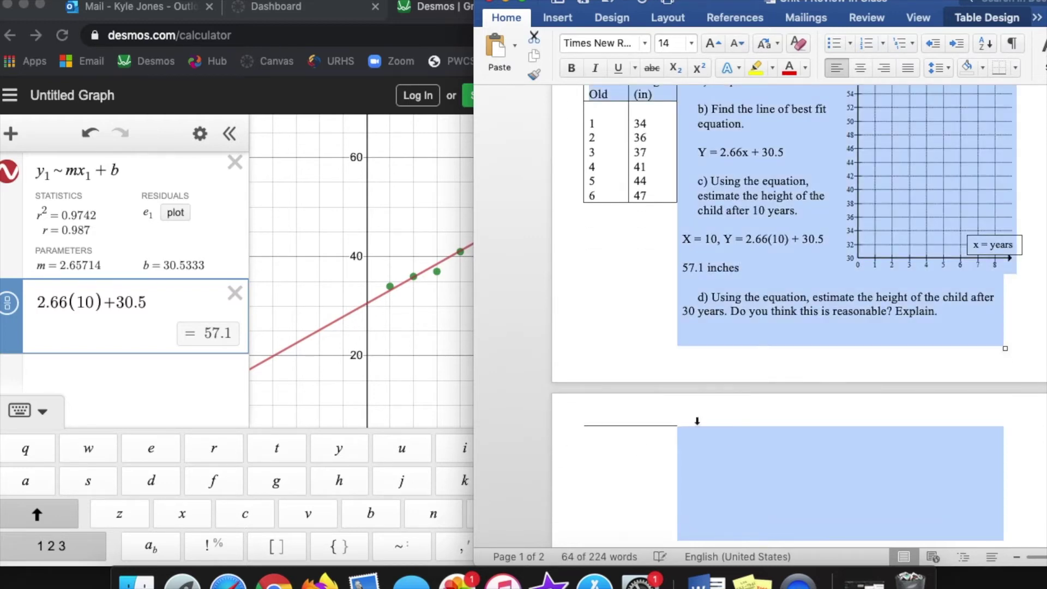
pyautogui.click(784, 347)
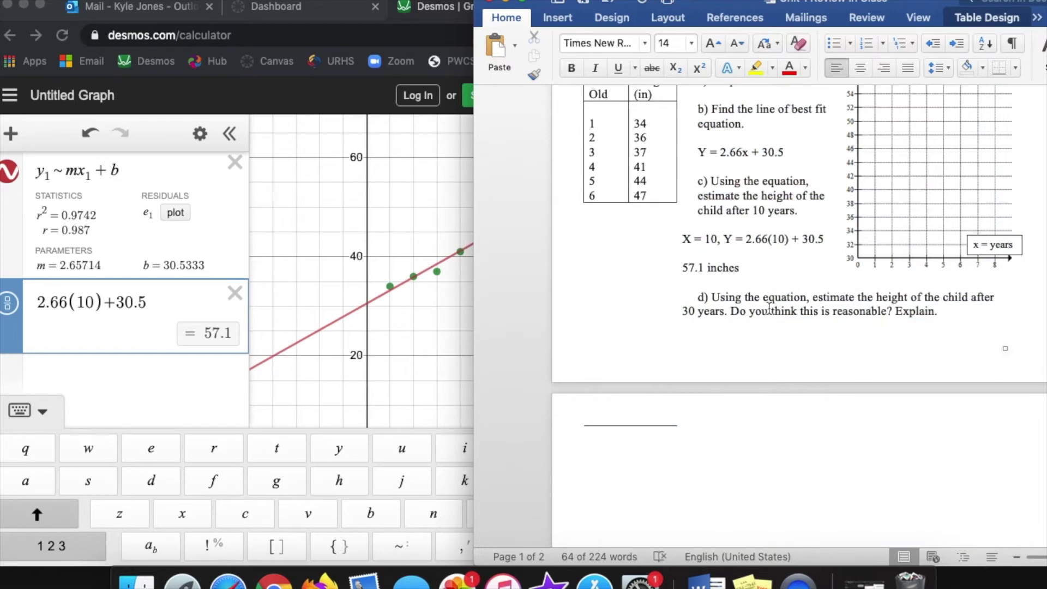
pyautogui.scroll(-4, 770, 307)
pyautogui.scroll(2, 769, 305)
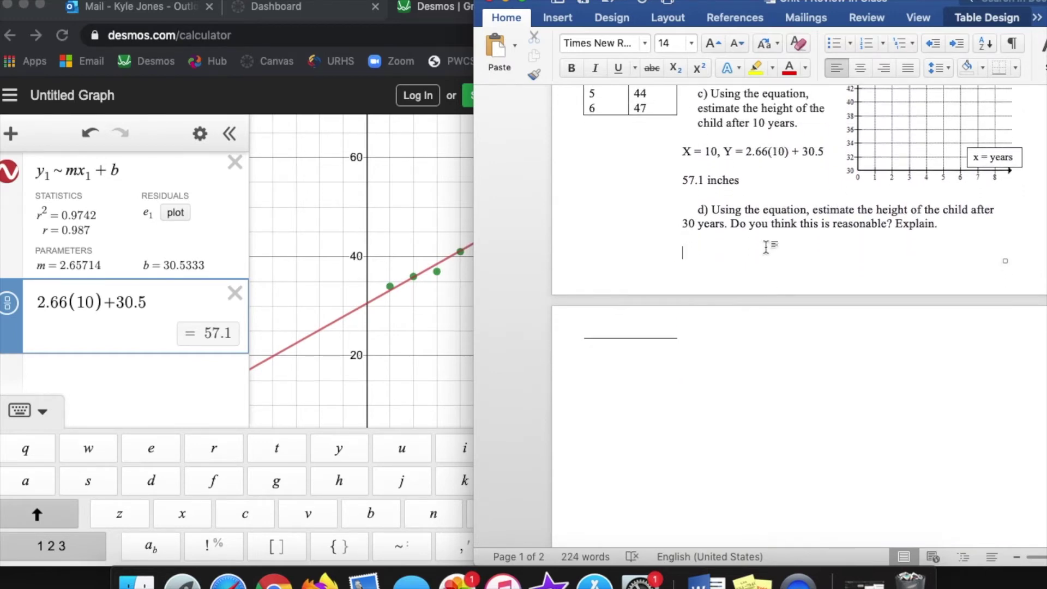
pyautogui.scroll(2, 766, 247)
pyautogui.scroll(-2, 772, 247)
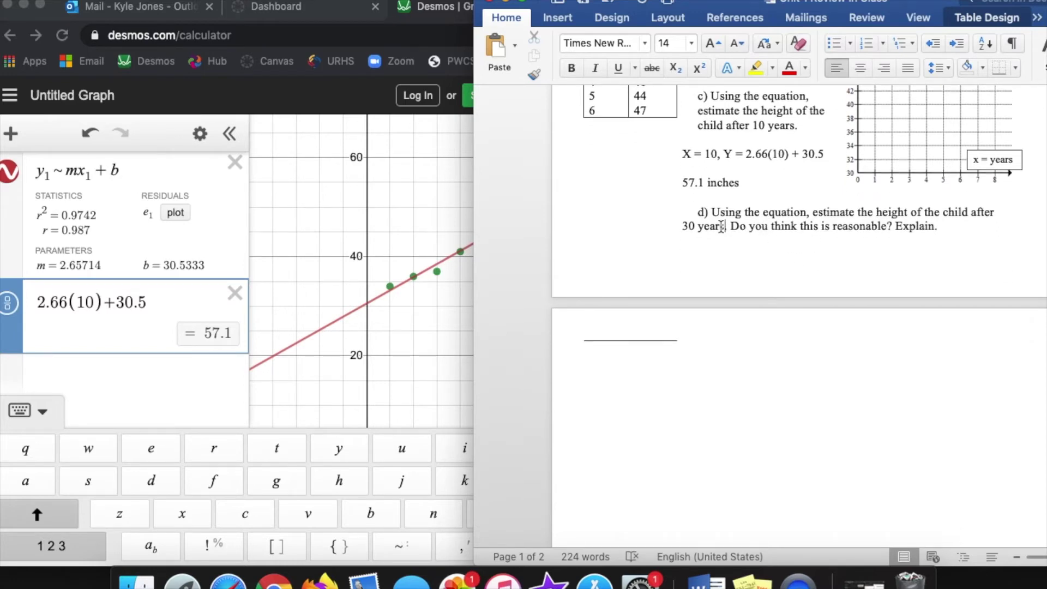
pyautogui.moveTo(724, 228); pyautogui.dragTo(698, 229)
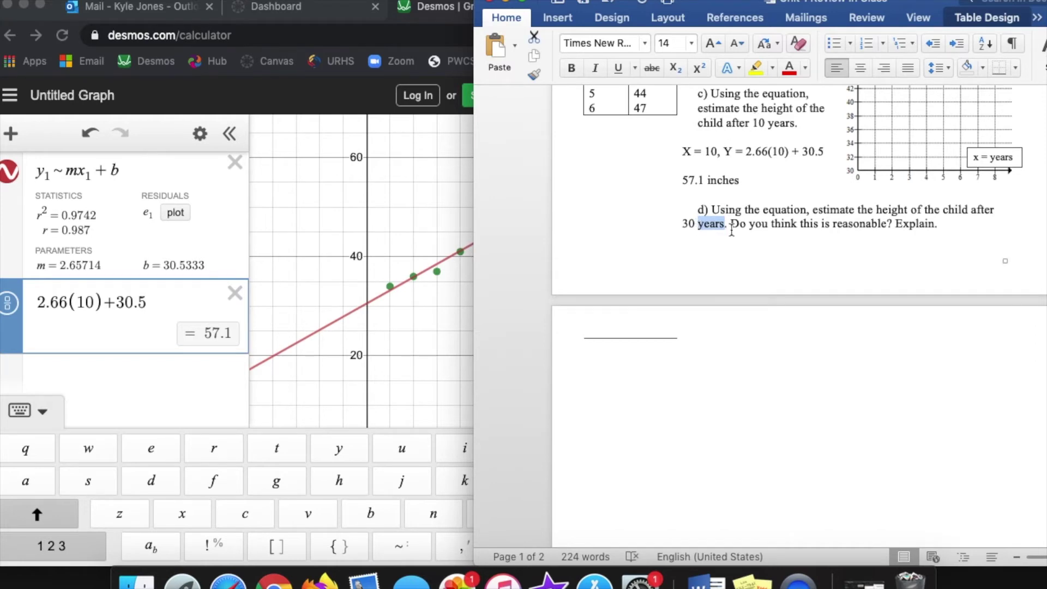
pyautogui.click(687, 254)
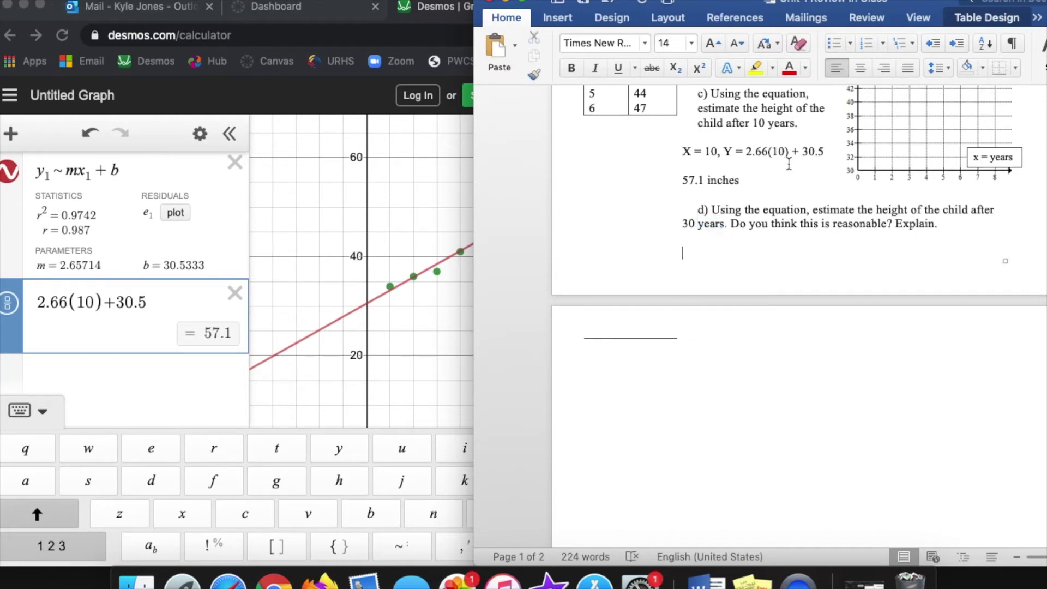
pyautogui.write('Y = 2.66(30) + 30.5')
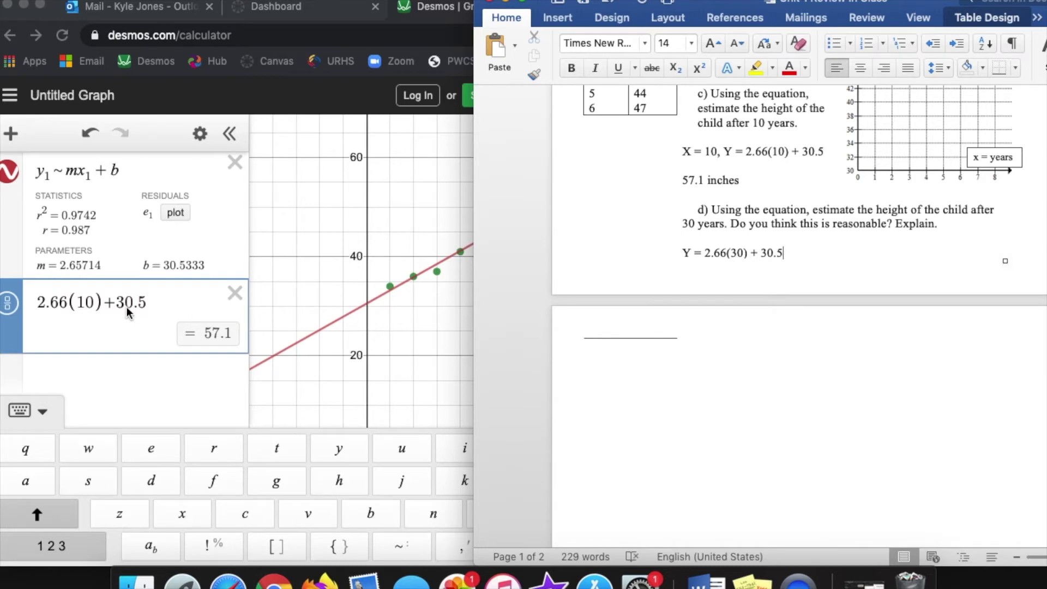
# - Switch to Desmos and change the 10 in the last calculation to 30, so it reads 2.66(30)+30.5
pyautogui.click(97, 304)
pyautogui.press('Left')
pyautogui.press('BackSpace')
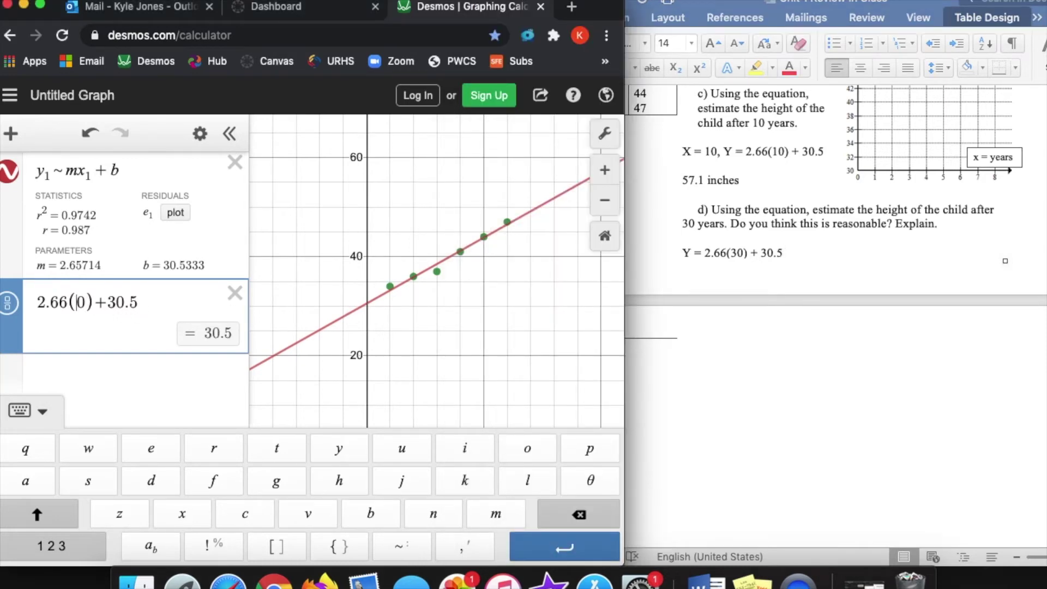
pyautogui.write('3')
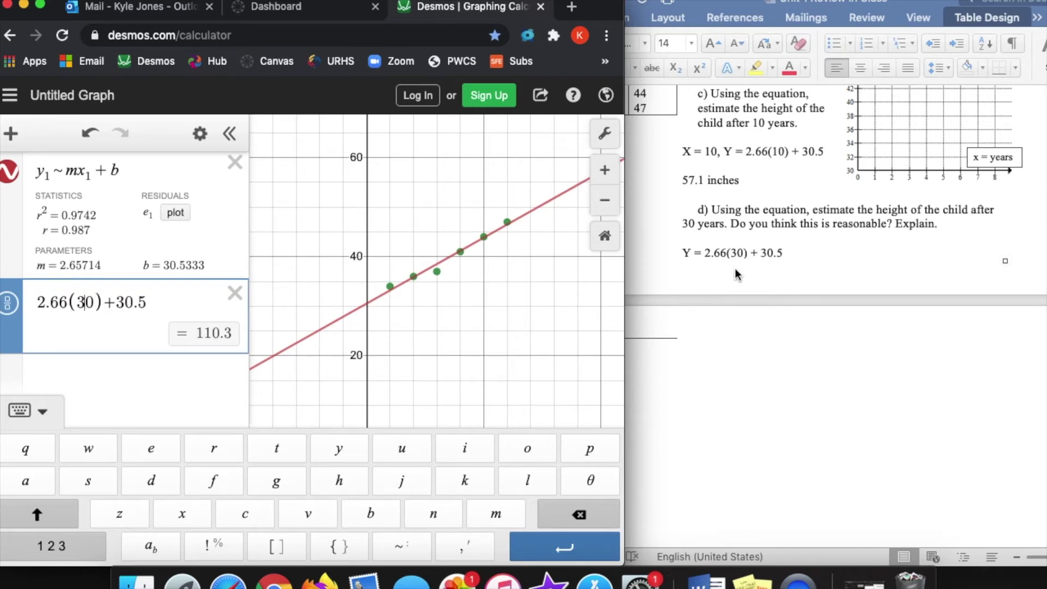
# - In the Word worksheet, add Y = 110.3 inches after the 4d substitution and write "No, not reasonable…" at the start of the next page
pyautogui.click(795, 262)
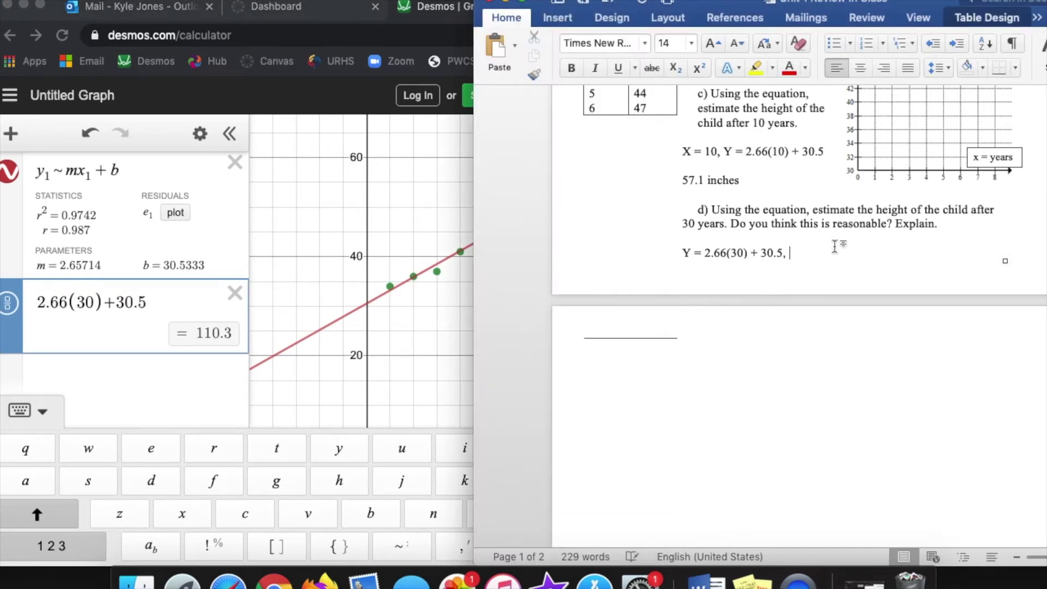
pyautogui.write(',    Y = 110.3 inches')
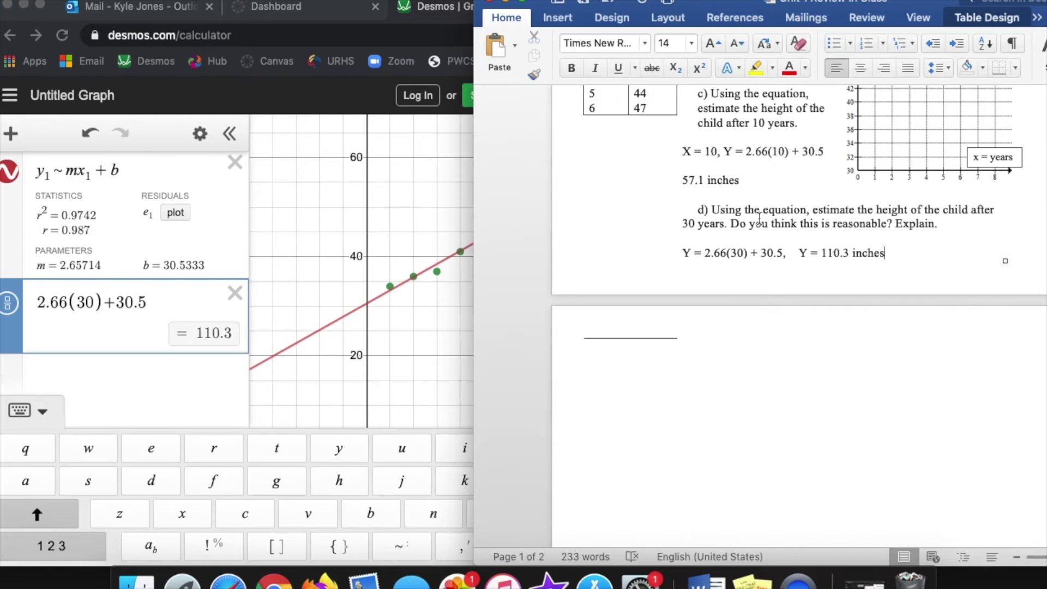
pyautogui.moveTo(731, 223); pyautogui.dragTo(941, 223)
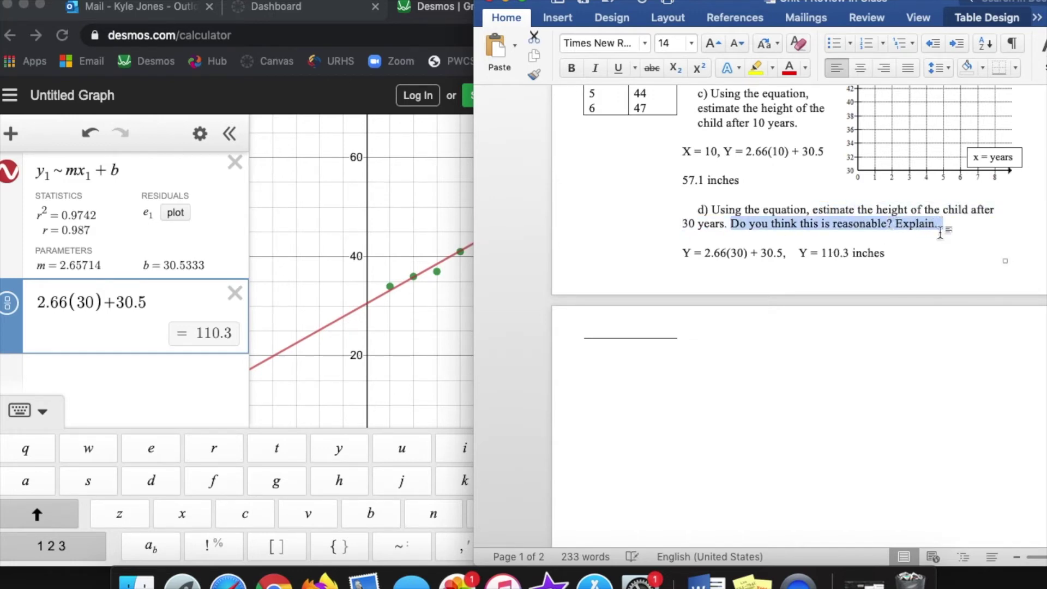
pyautogui.click(567, 346)
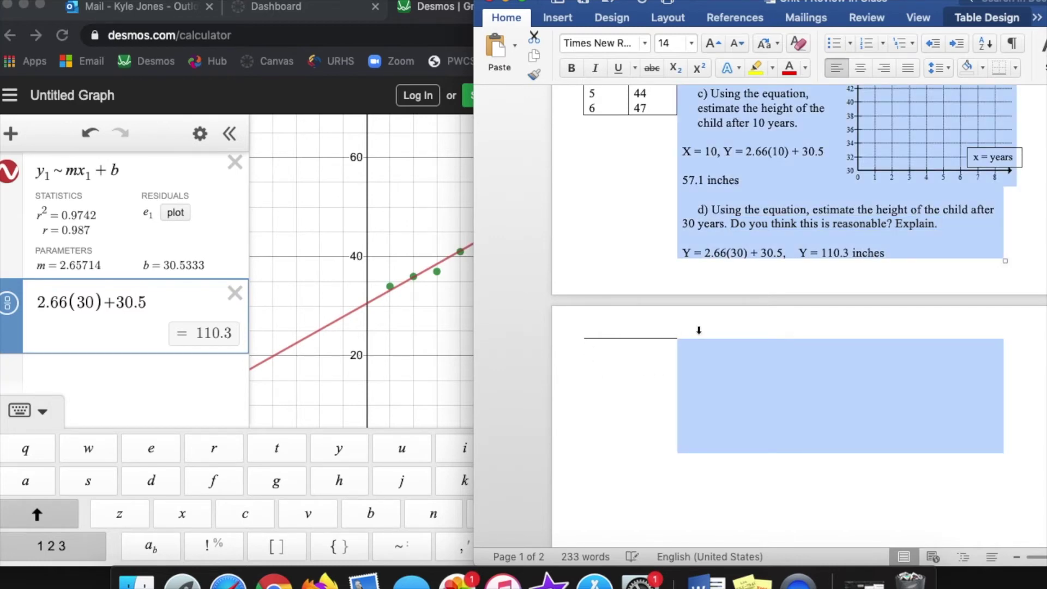
pyautogui.click(919, 252)
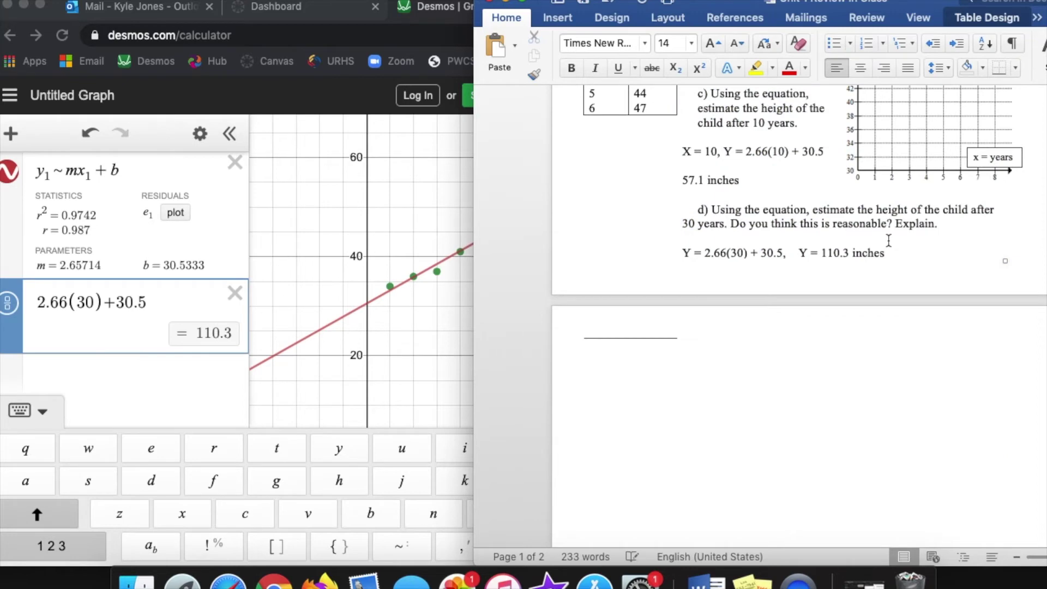
pyautogui.click(875, 351)
pyautogui.write('No, not reasonable...')
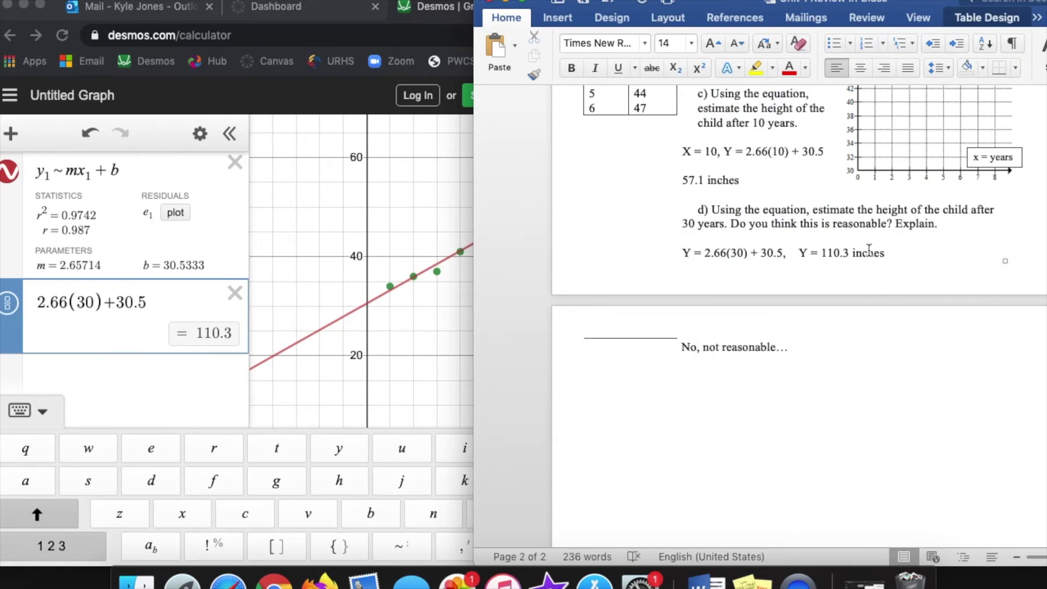
# - Examine how the regression line in Desmos continues beyond the data points and compare it with the 2.66x term in answer 4b
pyautogui.scroll(5, 870, 250)
pyautogui.click(405, 355)
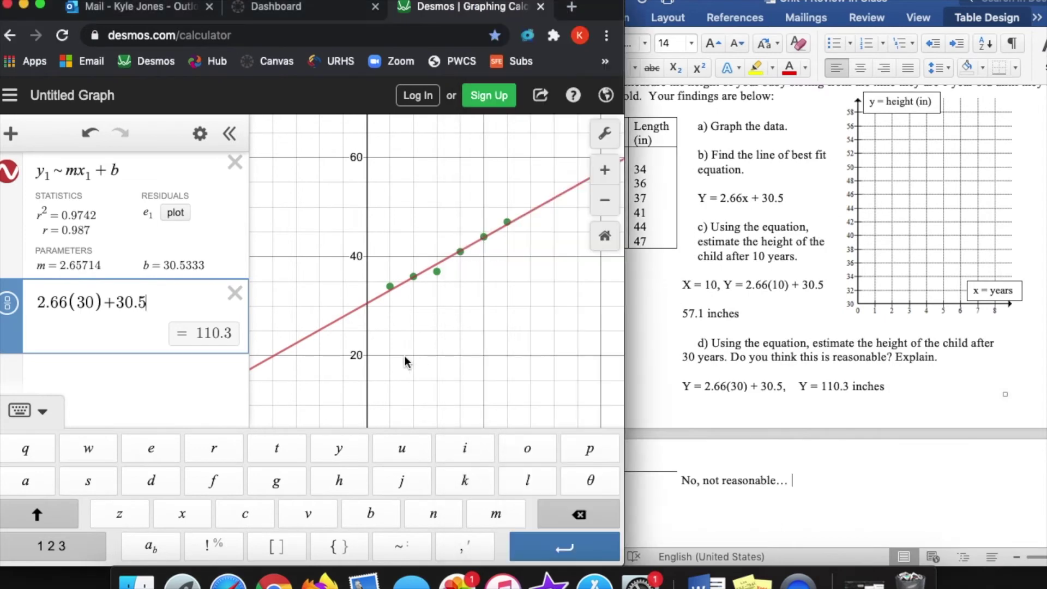
pyautogui.moveTo(476, 283); pyautogui.dragTo(425, 280)
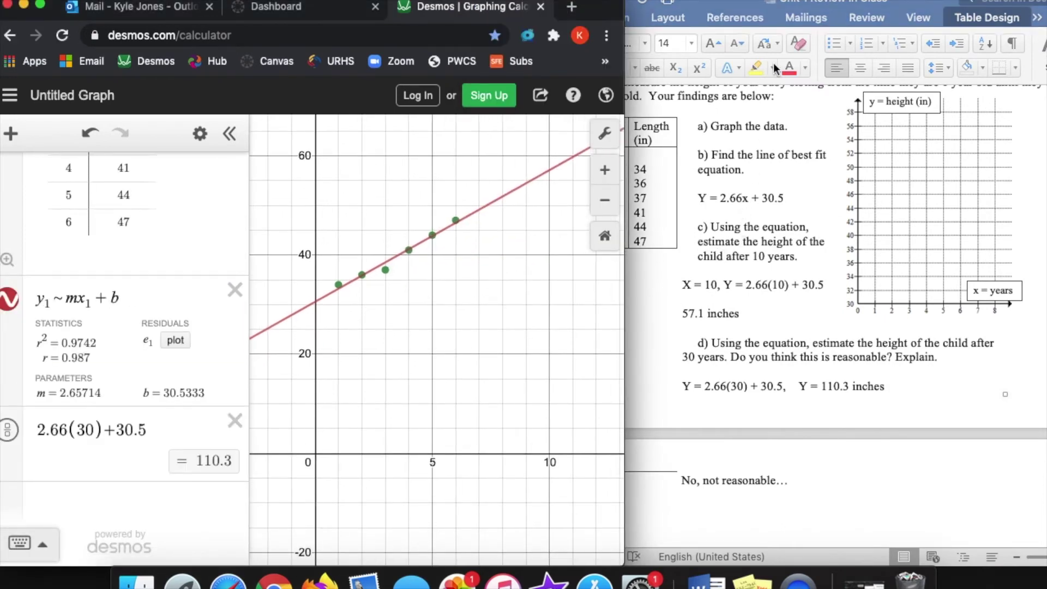
pyautogui.click(742, 208)
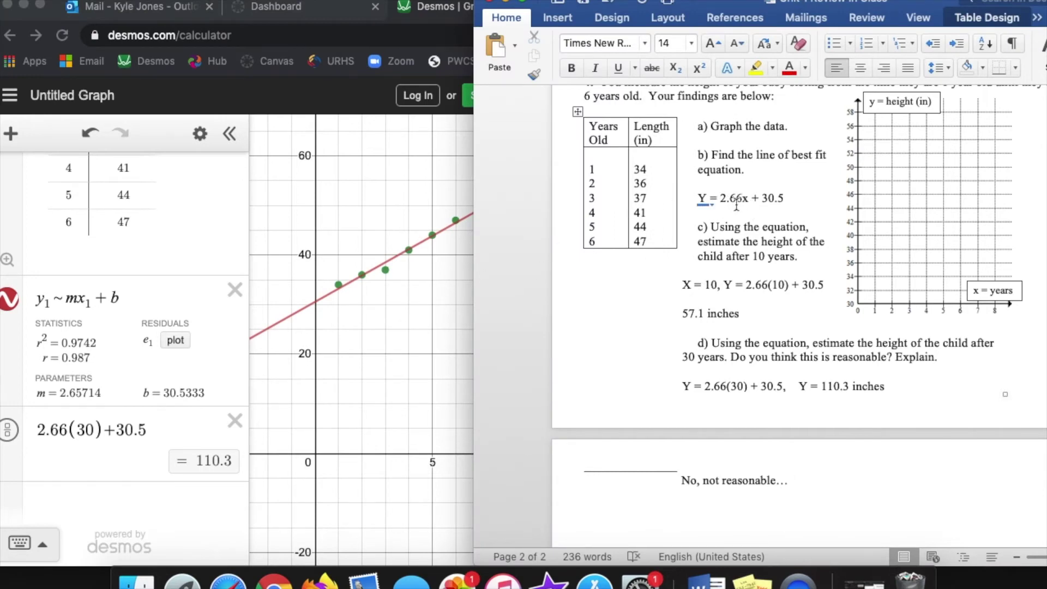
pyautogui.moveTo(719, 198); pyautogui.dragTo(752, 198)
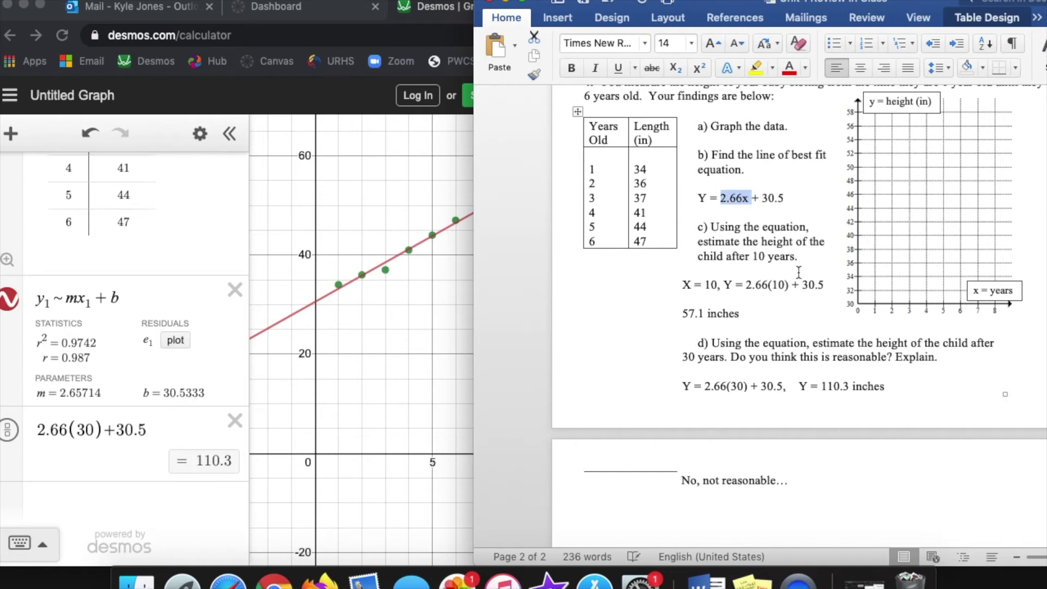
pyautogui.click(440, 284)
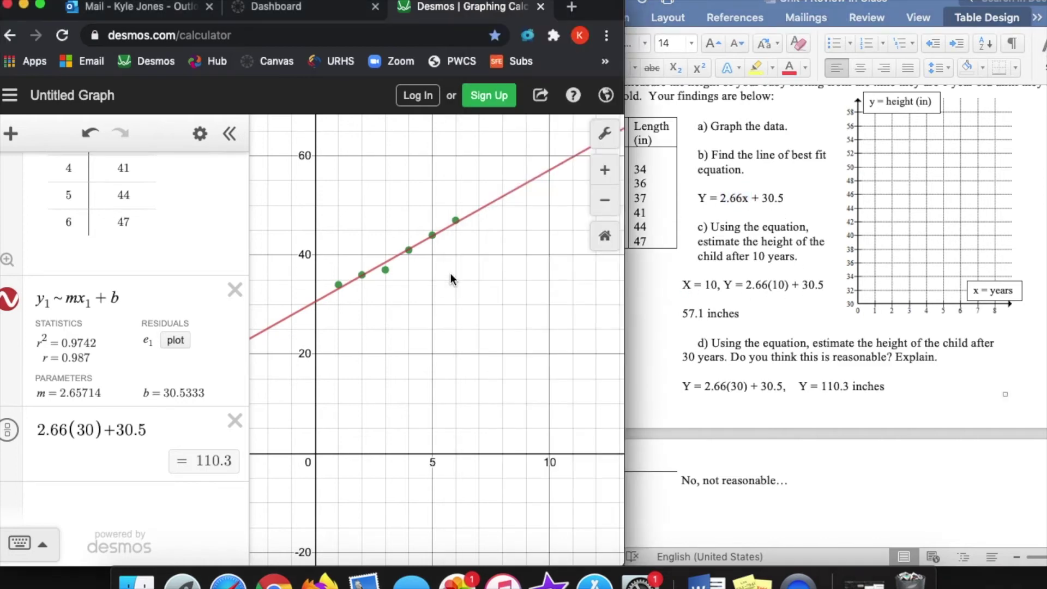
pyautogui.moveTo(504, 247); pyautogui.dragTo(423, 281)
pyautogui.moveTo(468, 250); pyautogui.dragTo(554, 229)
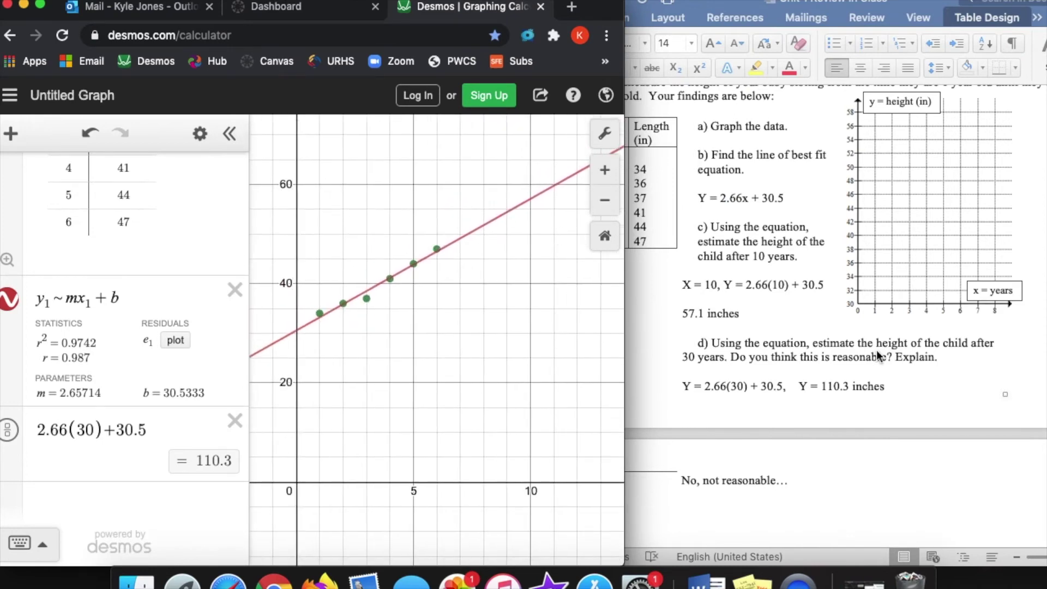
# - Complete the 4d explanation in Word by adding "the child stops growing at a certain point!" after "No, not reasonable…"
pyautogui.click(823, 497)
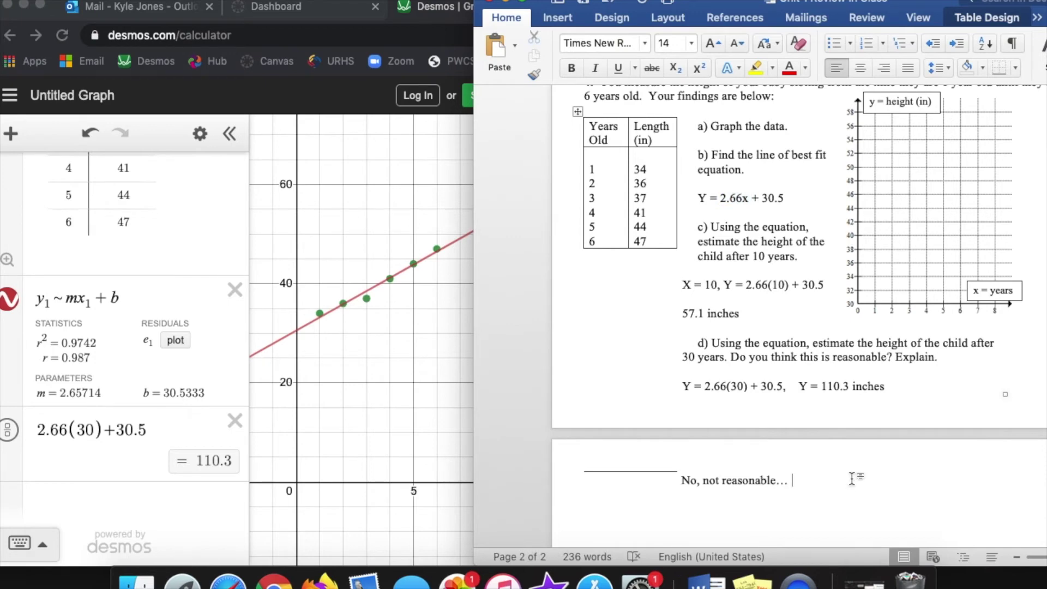
pyautogui.scroll(-3, 852, 479)
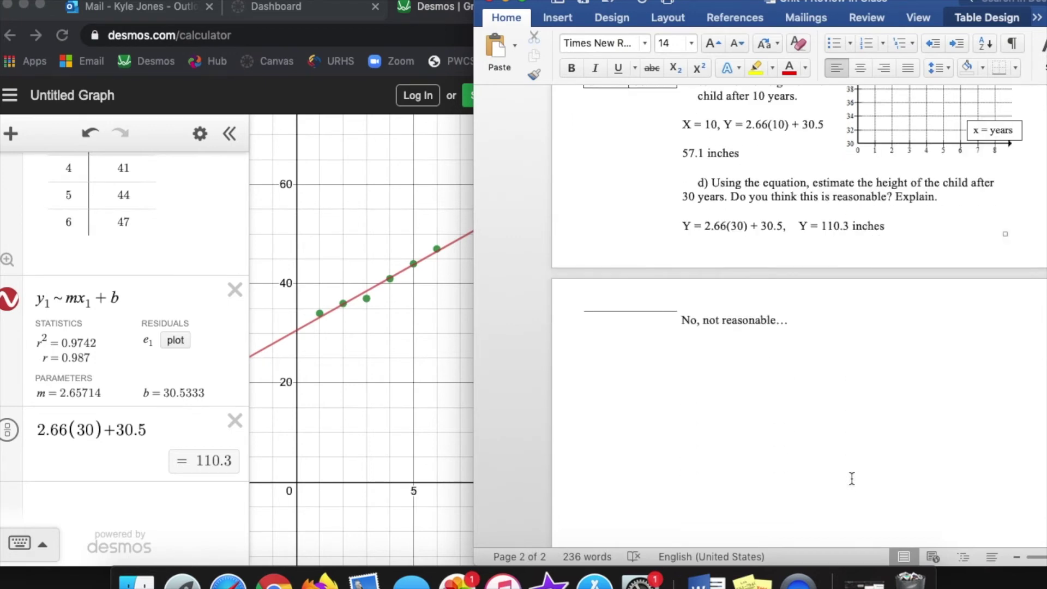
pyautogui.scroll(1, 852, 478)
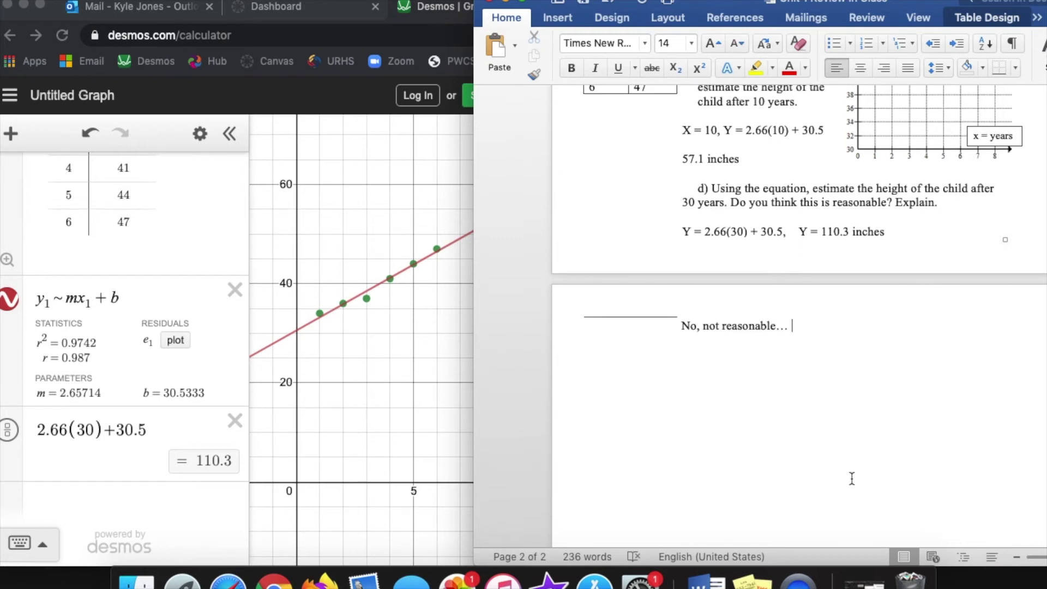
pyautogui.write('the chil')
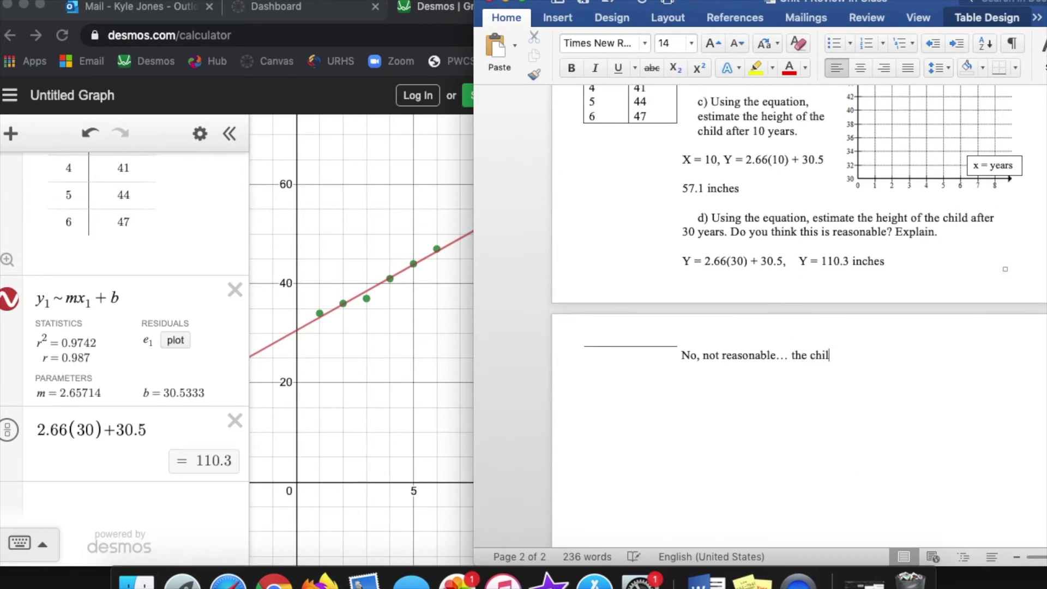
pyautogui.write('d stops growing at a certain point!')
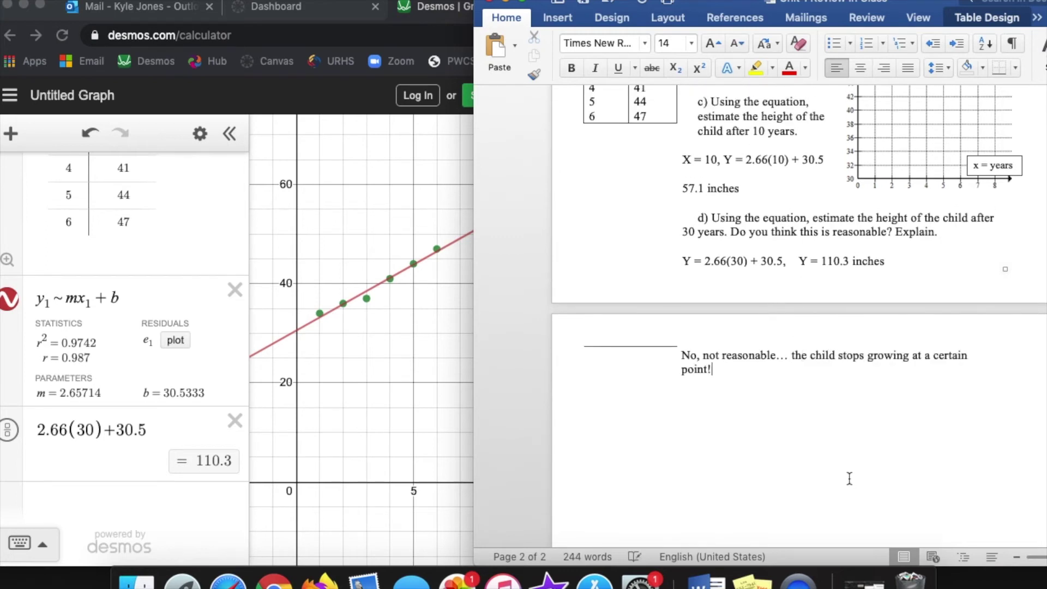
pyautogui.scroll(2, 849, 479)
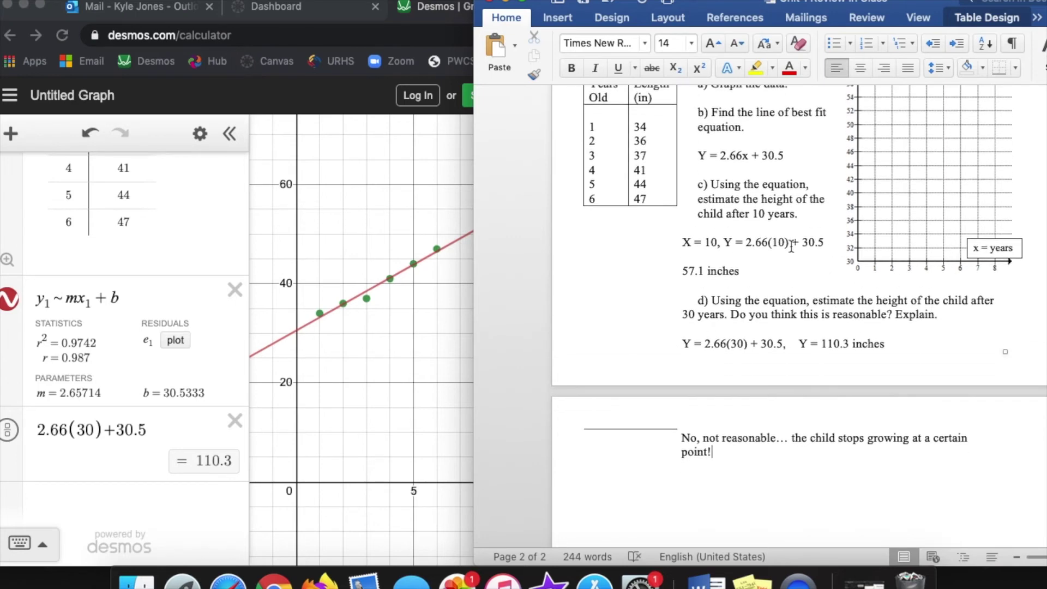
# - Follow the regression line in Desmos past the last data points toward x = 20, then return to the Word worksheet
pyautogui.click(459, 335)
pyautogui.moveTo(482, 283); pyautogui.dragTo(335, 319)
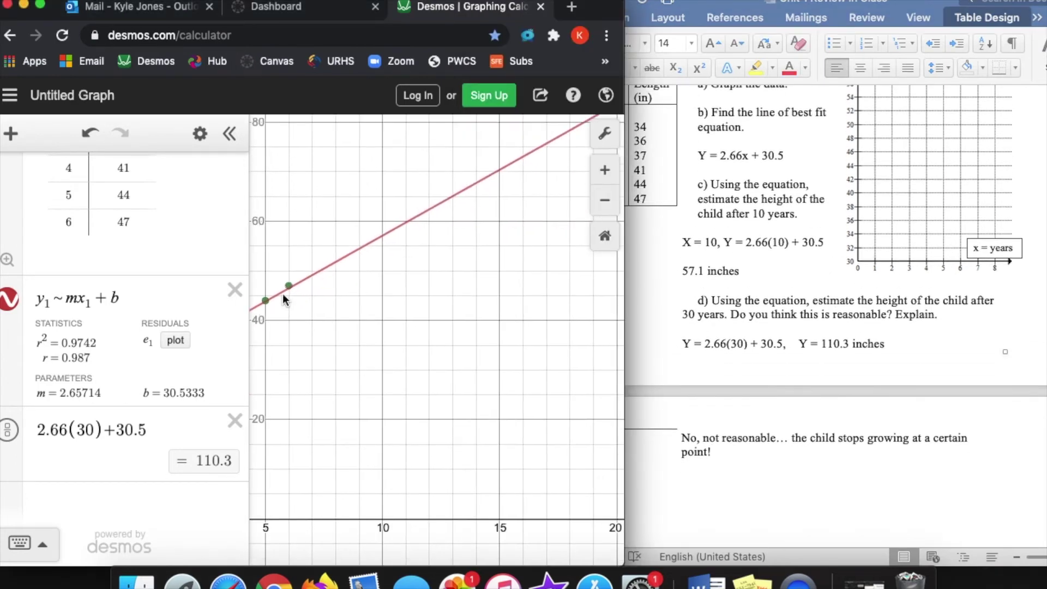
pyautogui.moveTo(510, 213); pyautogui.dragTo(403, 265)
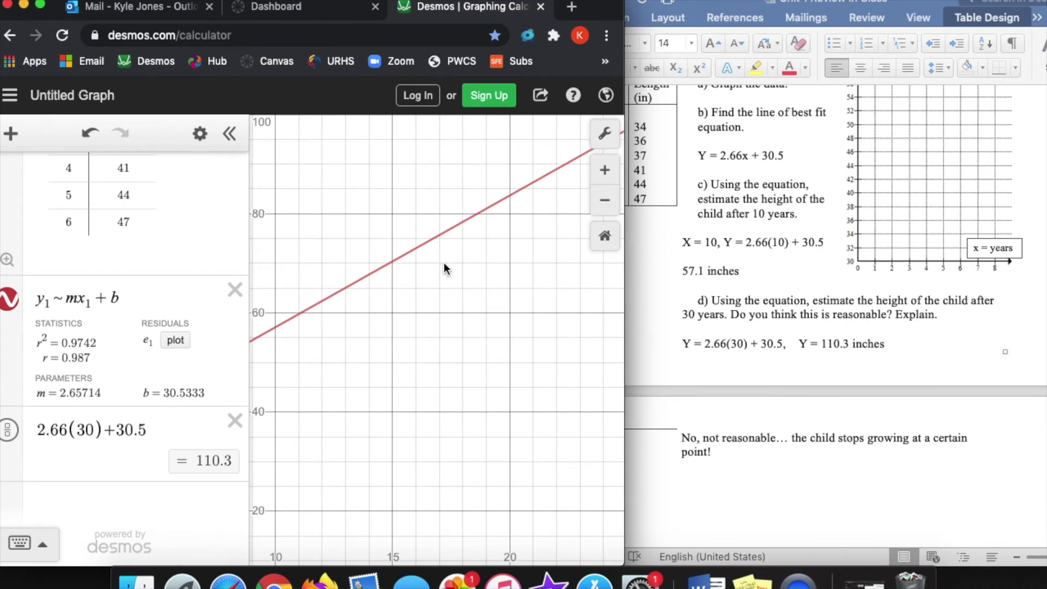
pyautogui.click(902, 337)
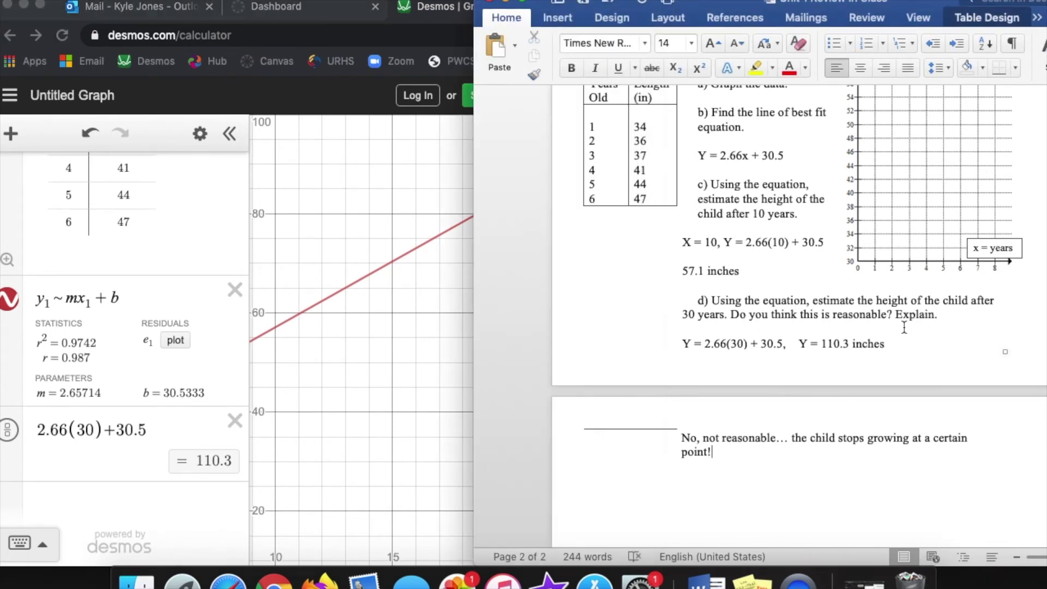
# - Read the height and shoe-size table and the two questions of the last problem in the Word worksheet
pyautogui.scroll(-1, 870, 438)
pyautogui.scroll(-3, 870, 438)
pyautogui.scroll(-2, 870, 438)
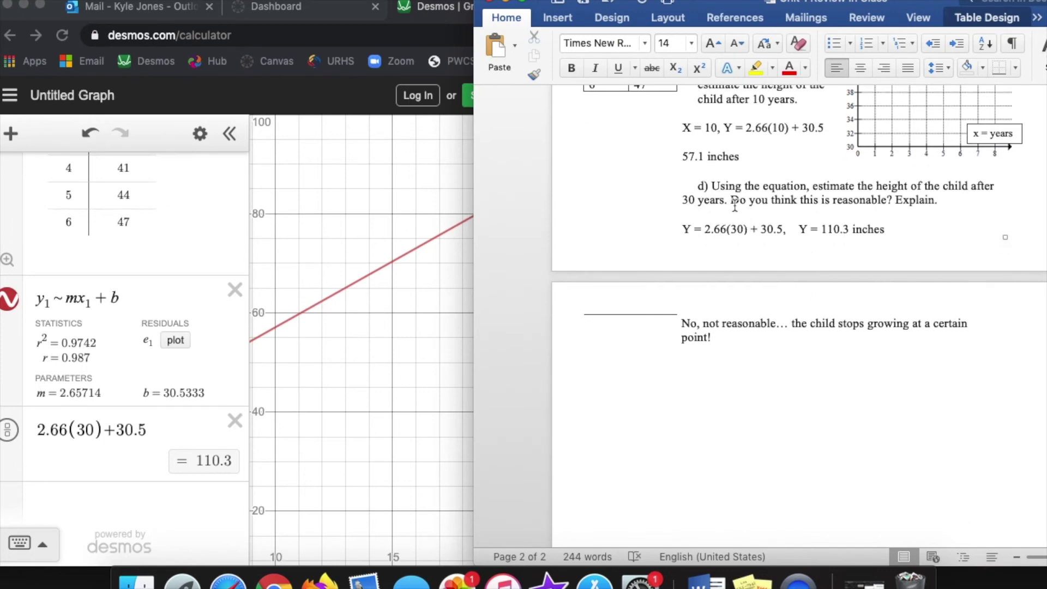
pyautogui.click(733, 350)
pyautogui.scroll(-4, 734, 347)
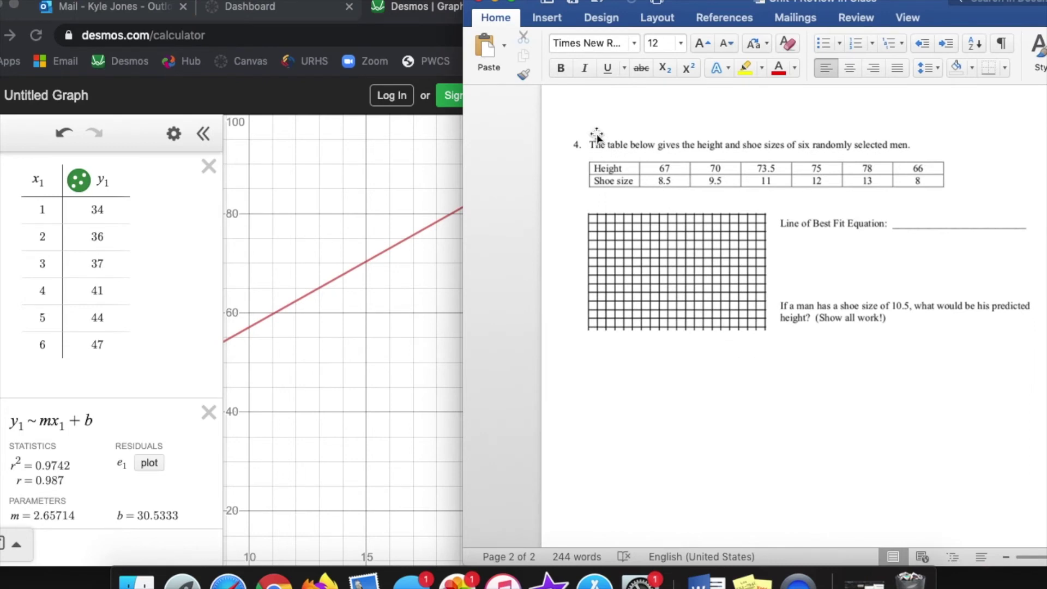
pyautogui.scroll(-1, 597, 136)
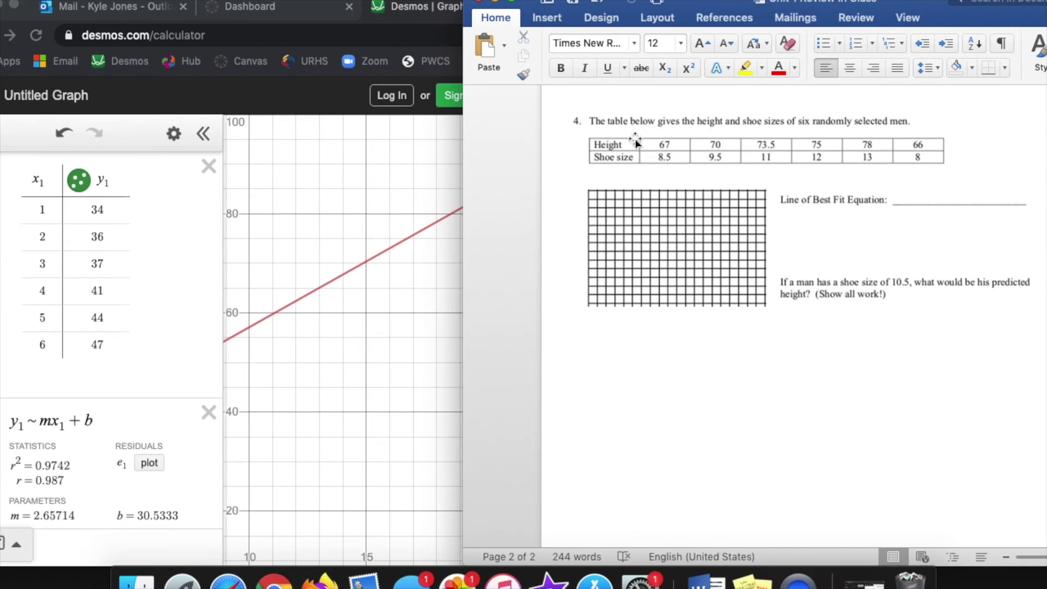
# - Switch to Desmos and delete the old age and length data table, keeping the y₁ ~ mx₁ + b regression
pyautogui.click(205, 167)
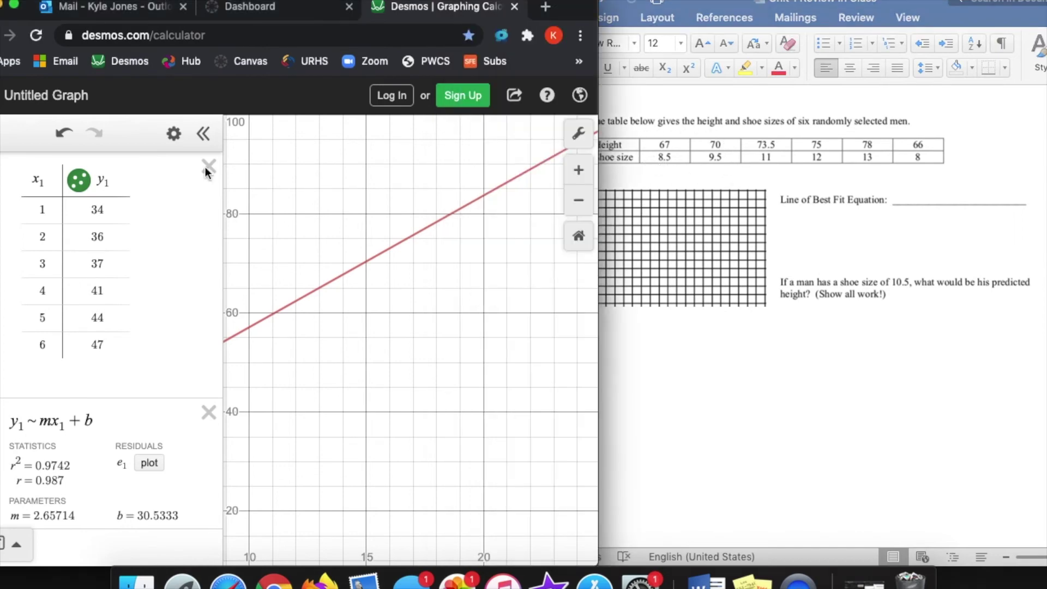
pyautogui.click(208, 167)
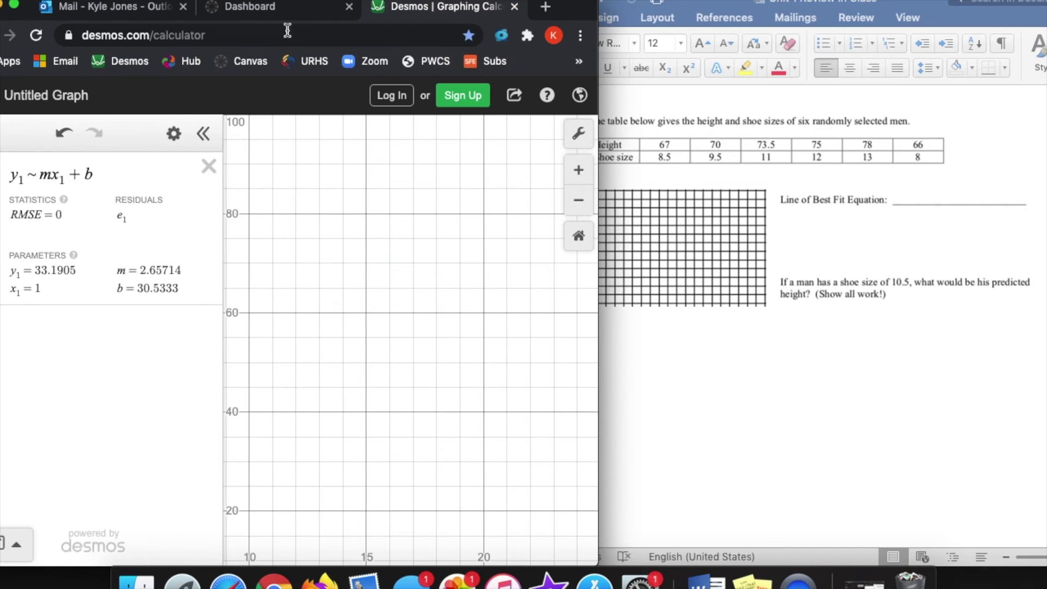
pyautogui.moveTo(560, 8); pyautogui.dragTo(611, 10)
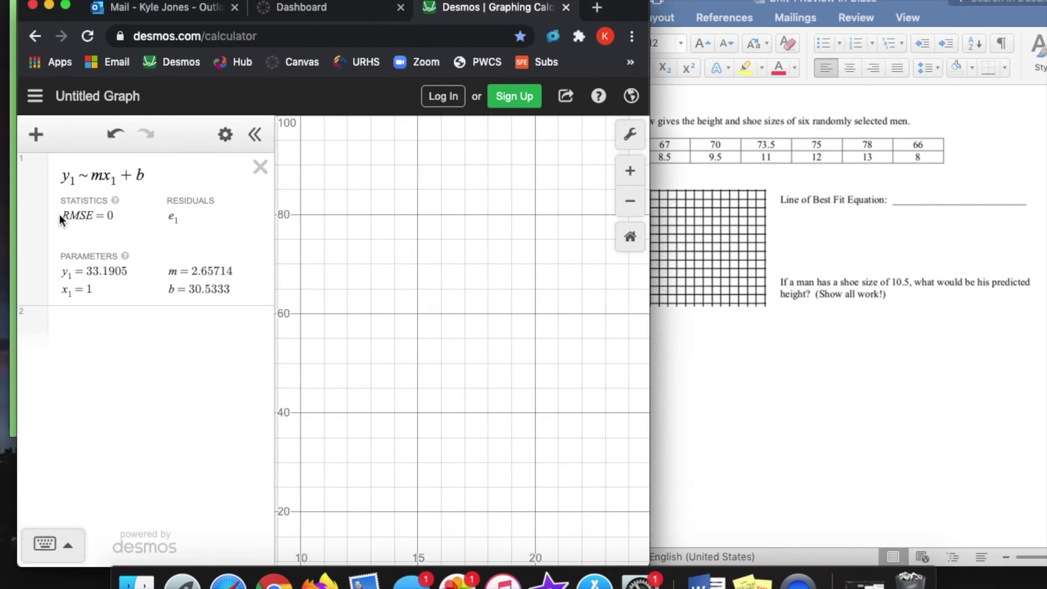
# - Insert a new table above the regression and rename its column headings to x₁ and y₁
pyautogui.click(35, 135)
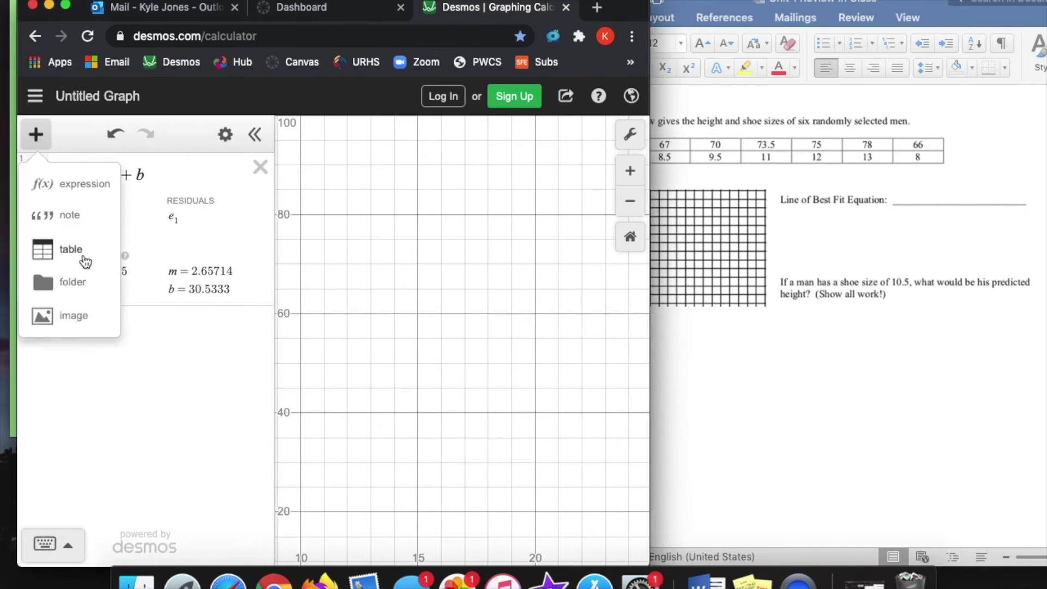
pyautogui.click(85, 261)
pyautogui.click(99, 184)
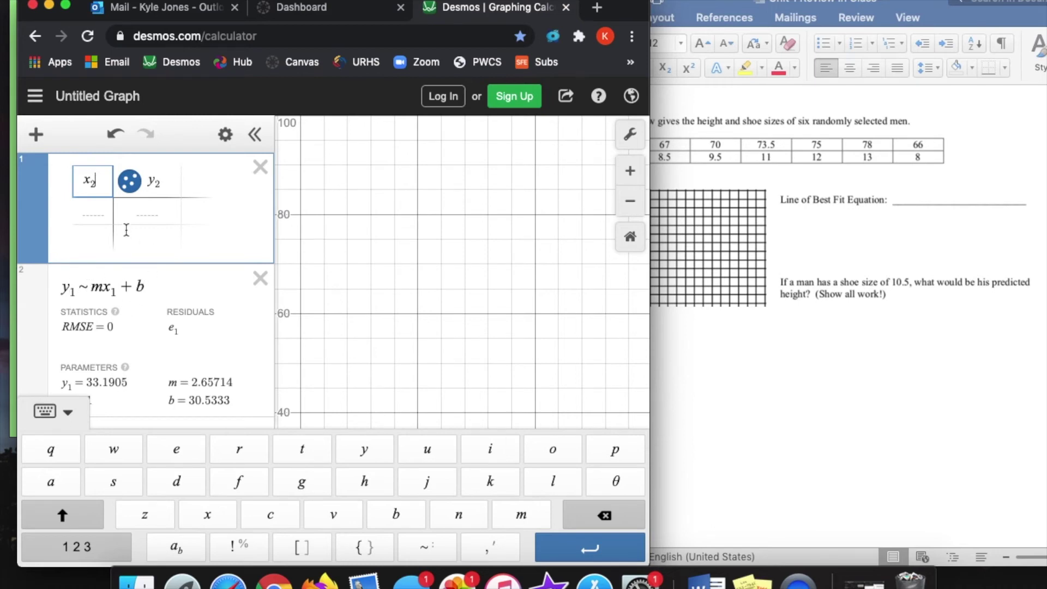
pyautogui.click(97, 213)
pyautogui.click(99, 182)
pyautogui.press('BackSpace')
pyautogui.write('1')
pyautogui.click(159, 181)
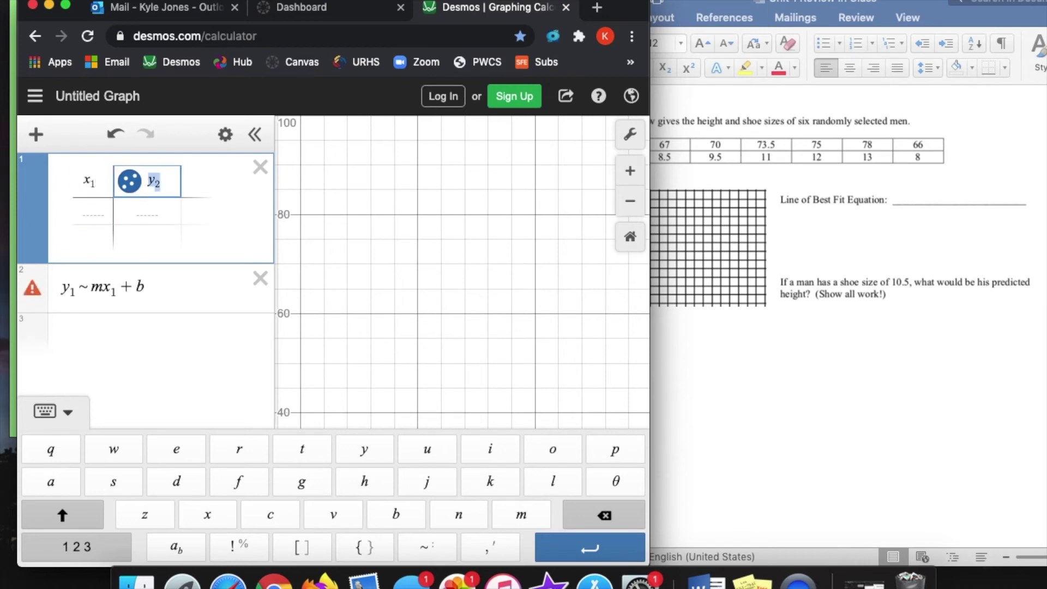
pyautogui.press('BackSpace')
pyautogui.write('1')
pyautogui.click(94, 212)
# - Fill the Desmos table with the worksheet's height and shoe-size pairs: (67, 8.5), (70, 9.5), (73.5, 11), (75, 12), (78, 13), (66, 8)
pyautogui.click(699, 158)
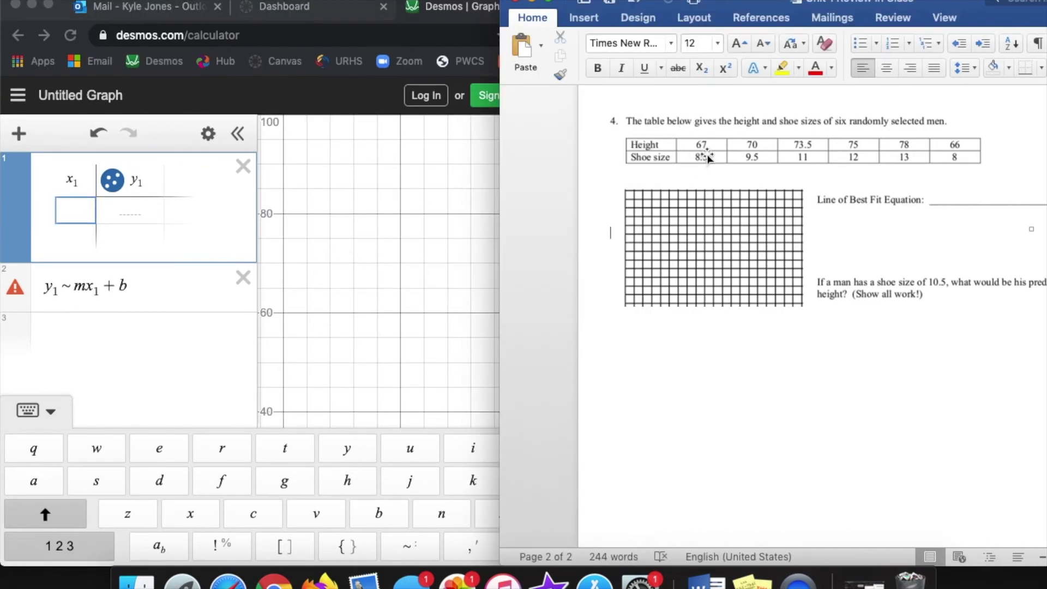
pyautogui.click(69, 205)
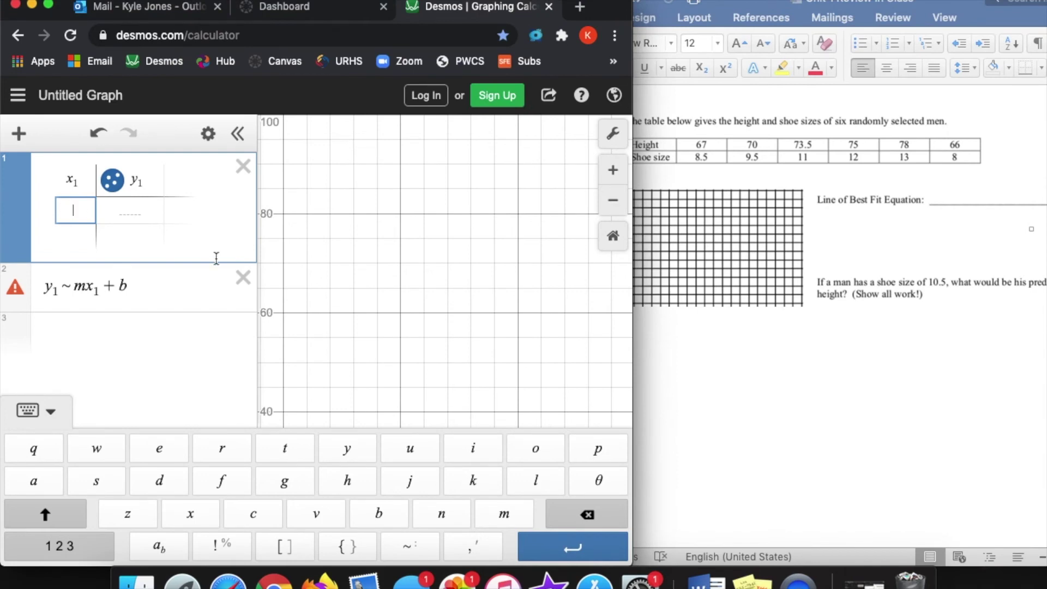
pyautogui.press('super+v')
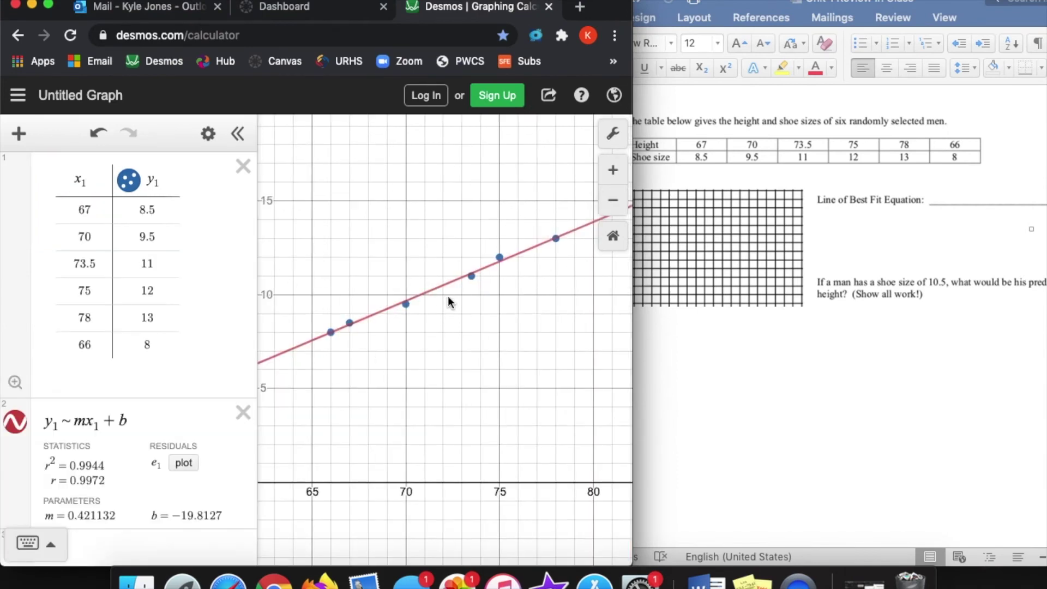
pyautogui.moveTo(346, 355); pyautogui.dragTo(380, 350)
pyautogui.moveTo(465, 370); pyautogui.dragTo(411, 369)
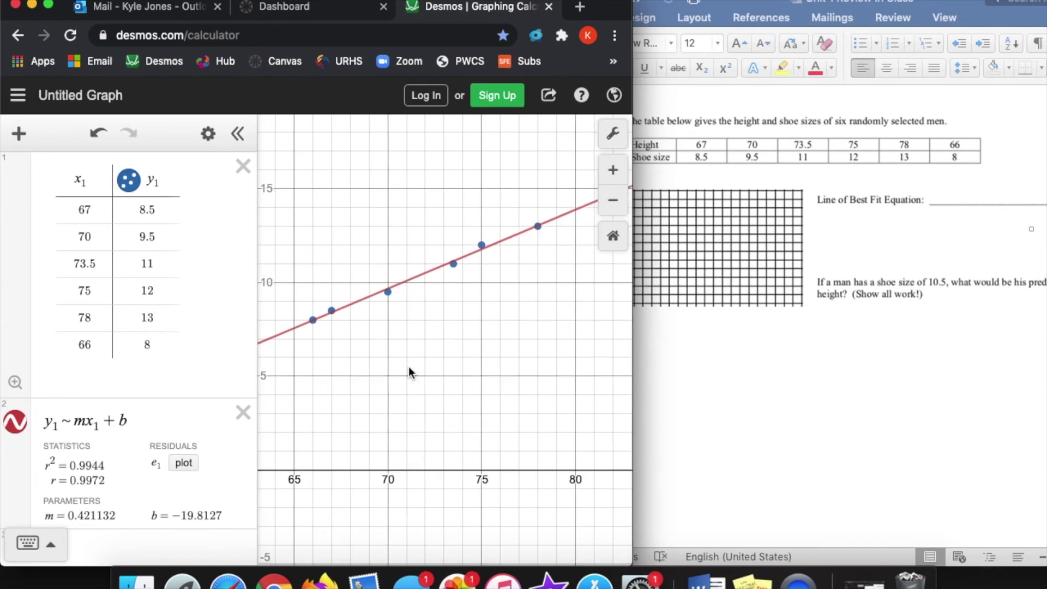
# - In the Word worksheet, write the line of best fit Y = 0.42x – 19.81 below the shoe-size grid
pyautogui.click(774, 362)
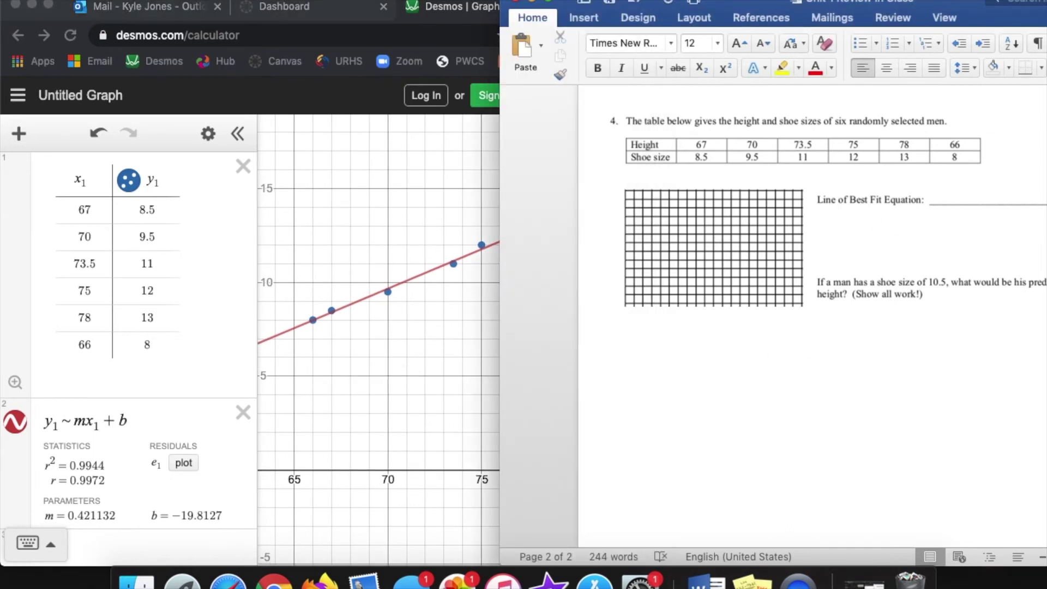
pyautogui.scroll(-2, 88, 467)
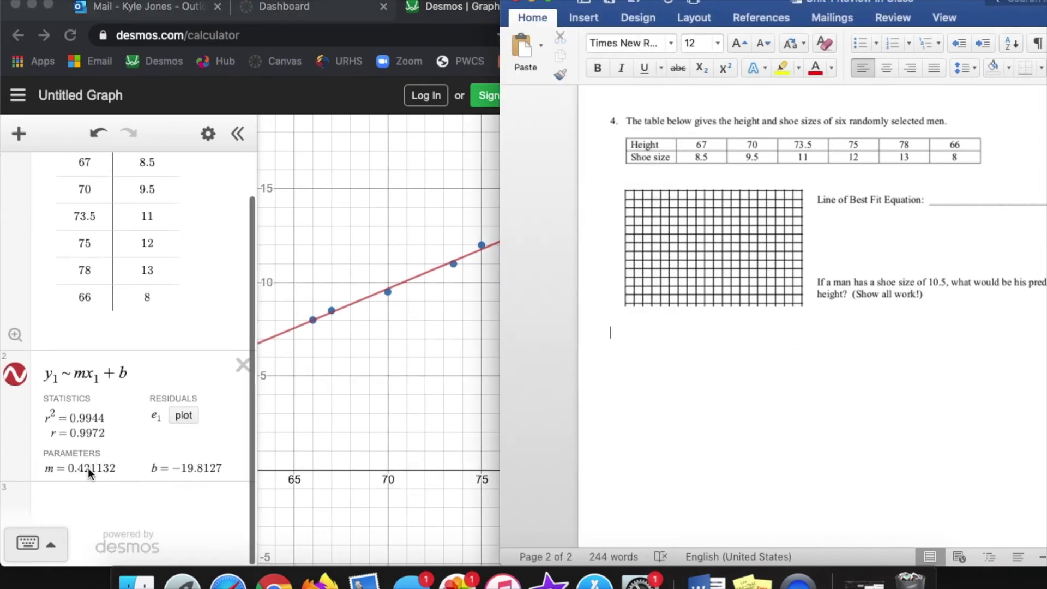
pyautogui.click(684, 349)
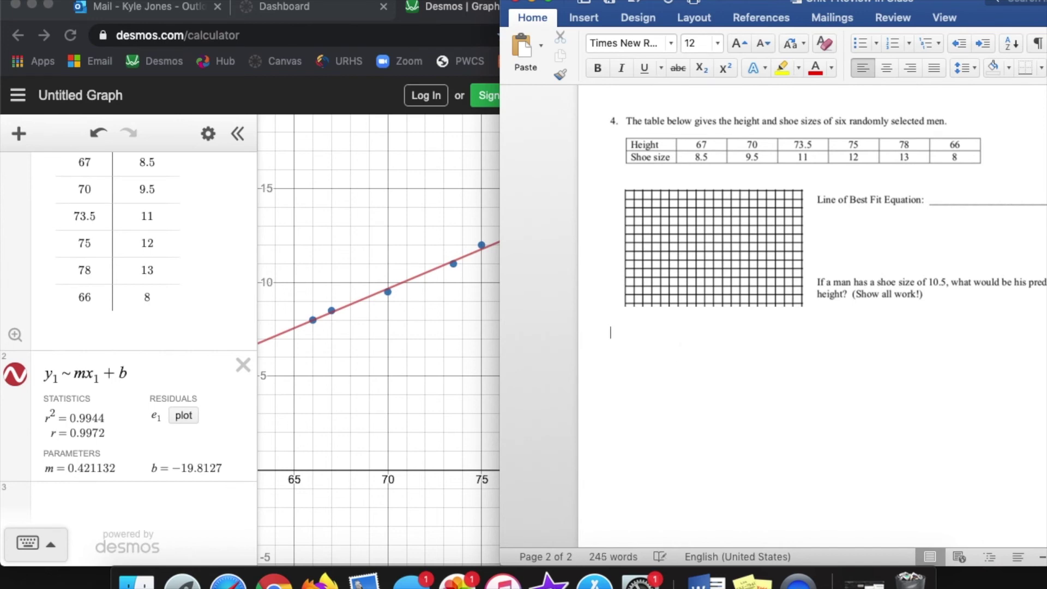
pyautogui.write('Y = ')
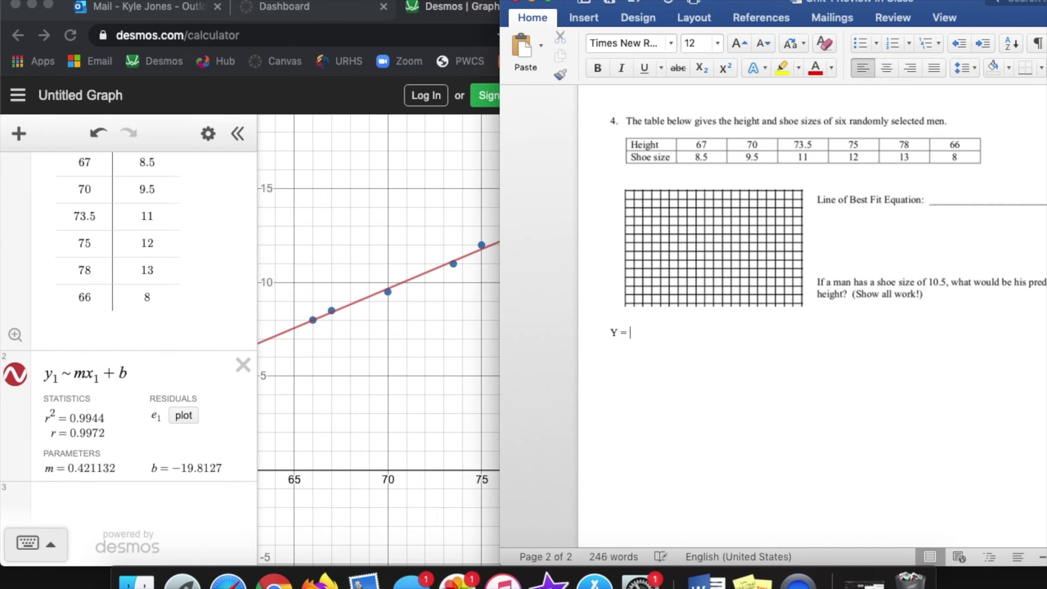
pyautogui.write('0.42x – 19')
pyautogui.write('.81')
pyautogui.press('Return')
# - Write the substitution for shoe size 10.5 on the line below the equation: 10.5 = 0.42x – 19.81
pyautogui.moveTo(863, 3); pyautogui.dragTo(835, 1)
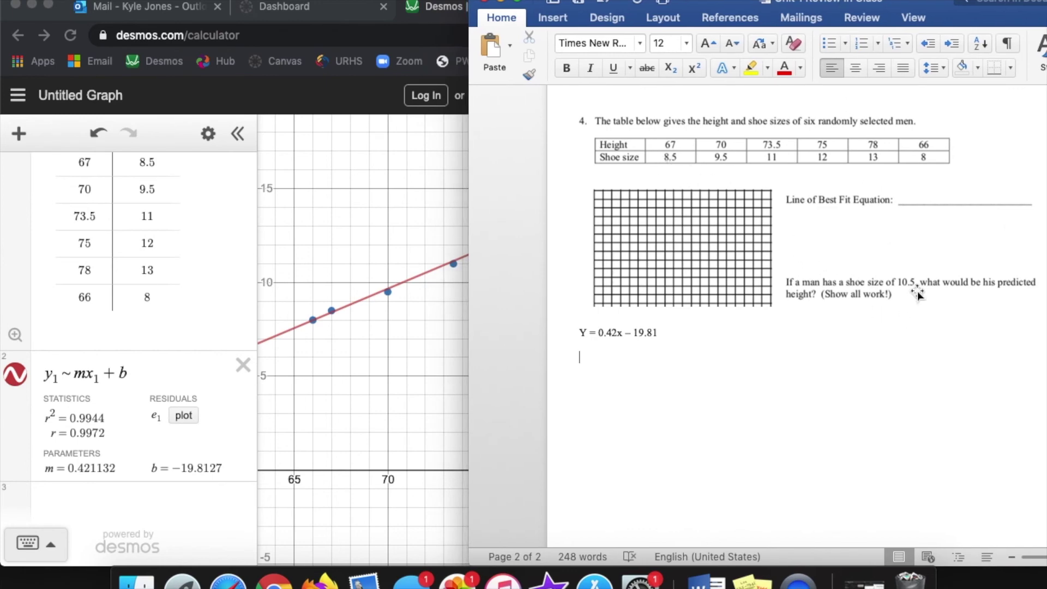
pyautogui.write('1')
pyautogui.write('0.5 =')
pyautogui.write(' 0.42')
pyautogui.write('x - ')
pyautogui.write('19.81')
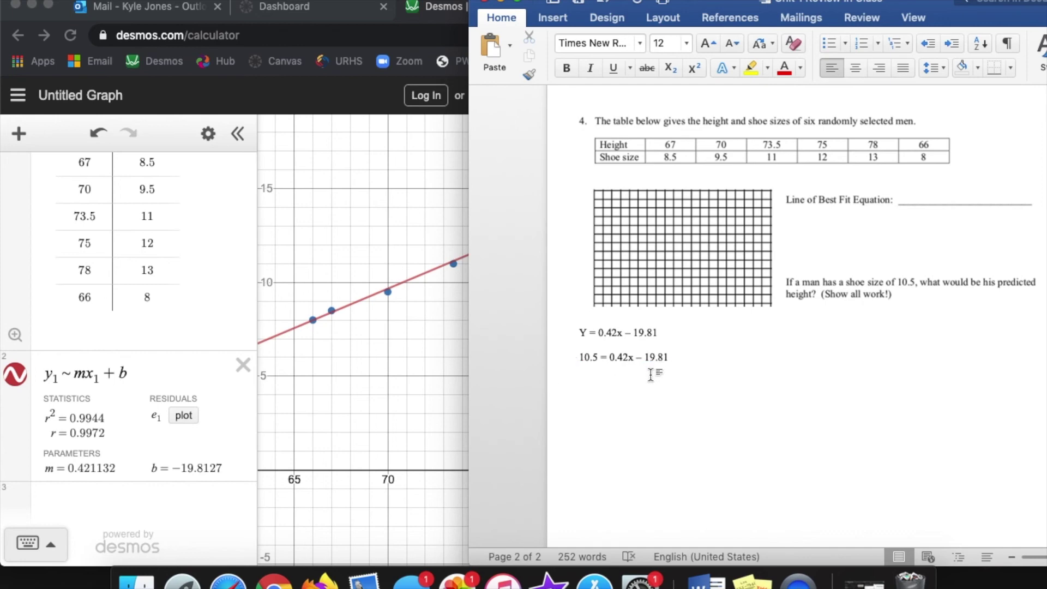
# - Show the addition on both sides by writing + 19.81 twice, spaced apart, under the substituted equation
pyautogui.press('Return')
pyautogui.write('+ 19.81 =')
pyautogui.press('BackSpace')
pyautogui.press('Tab')
pyautogui.write('+ 19.81')
pyautogui.press('Return')
# - Write 30.31 = 0.42x and, on the line below it, show both sides divided by 0.42
pyautogui.write('30.21')
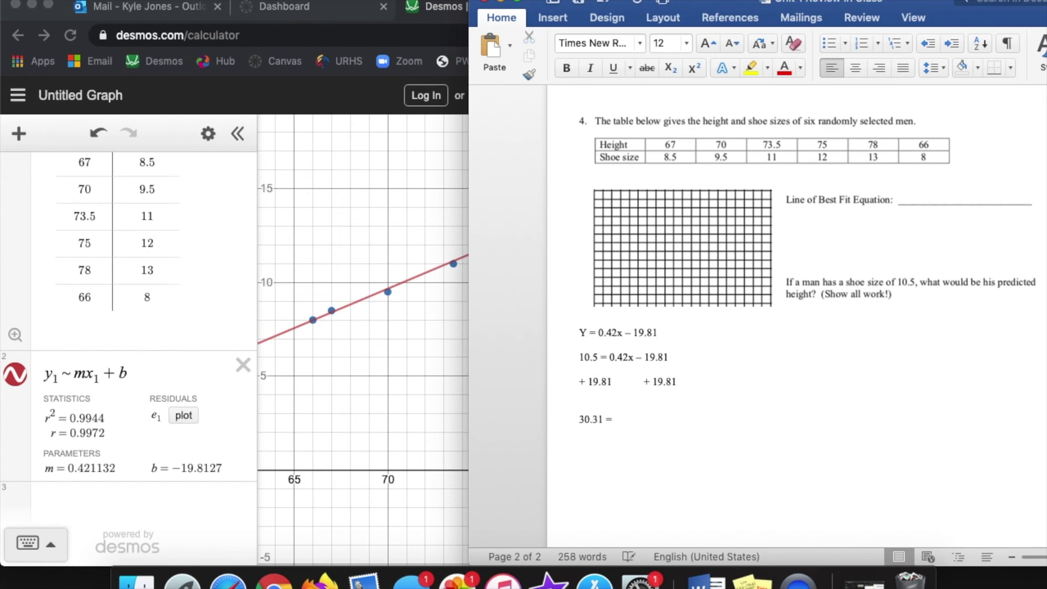
pyautogui.write(' = 0.42x')
pyautogui.write('0.')
pyautogui.press('BackSpace')
pyautogui.write('0.42  //')
pyautogui.press('Return')
# - Calculate 30.31/0.42 in Desmos and write 72.17 inches below the division line in Word
pyautogui.click(169, 499)
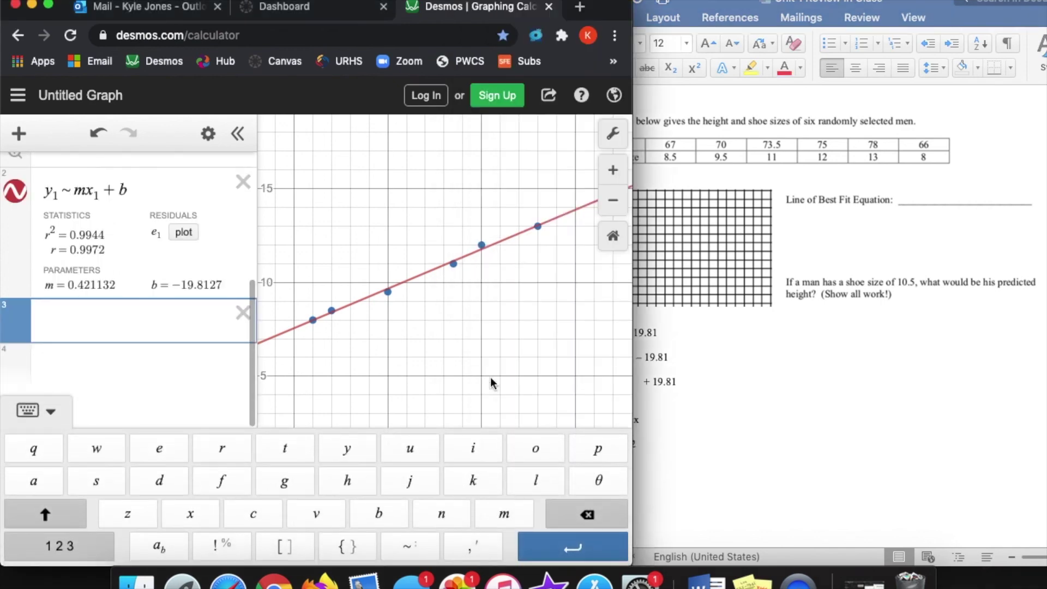
pyautogui.write('30.31/0.42')
pyautogui.click(766, 380)
pyautogui.click(757, 487)
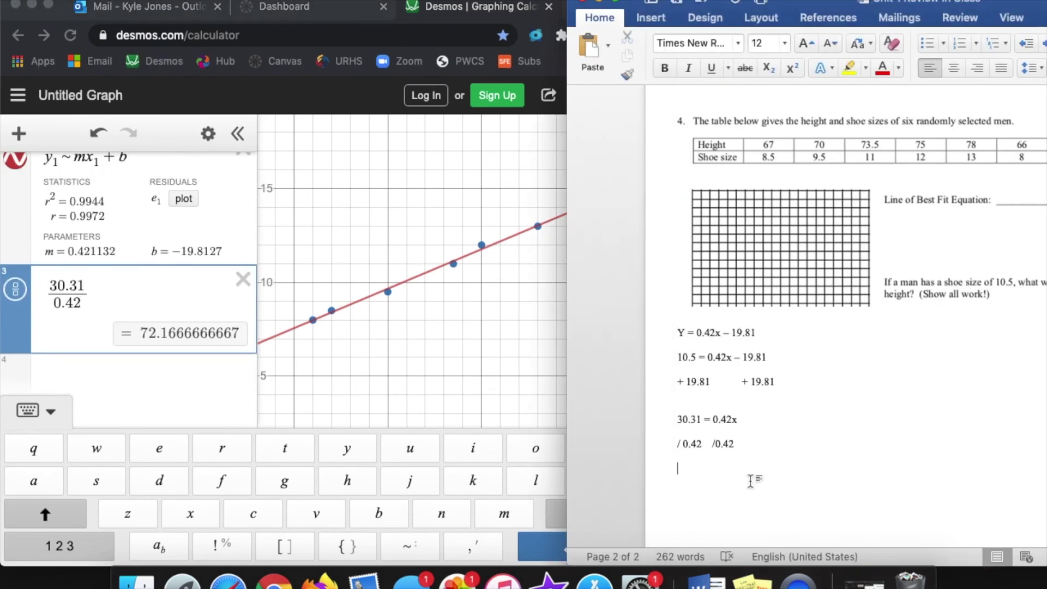
pyautogui.write('72.1ches')
# - Make the final answer "72.17 inches" bold
pyautogui.click(660, 470)
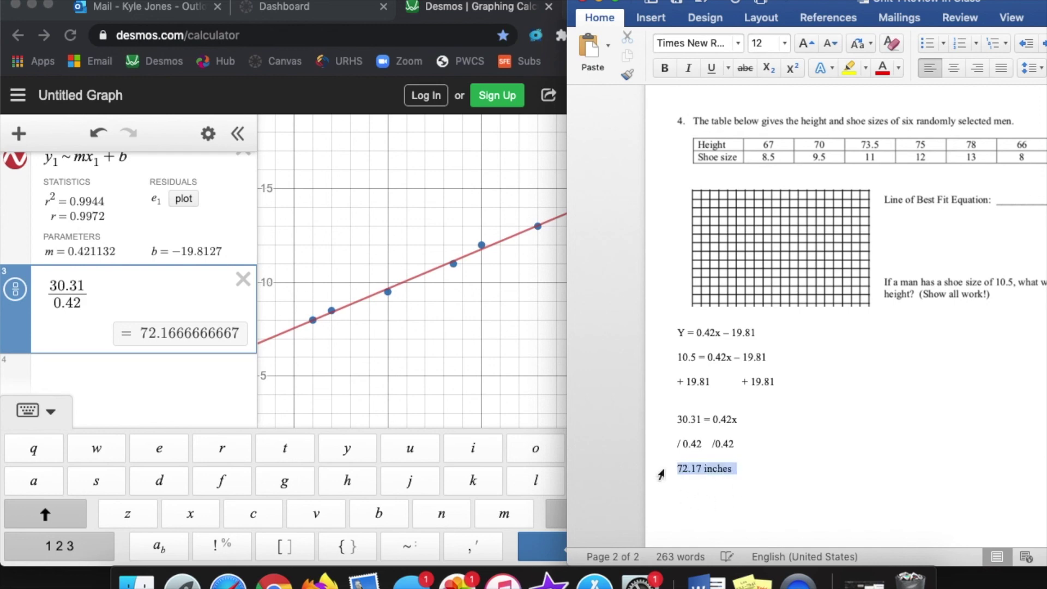
pyautogui.click(664, 68)
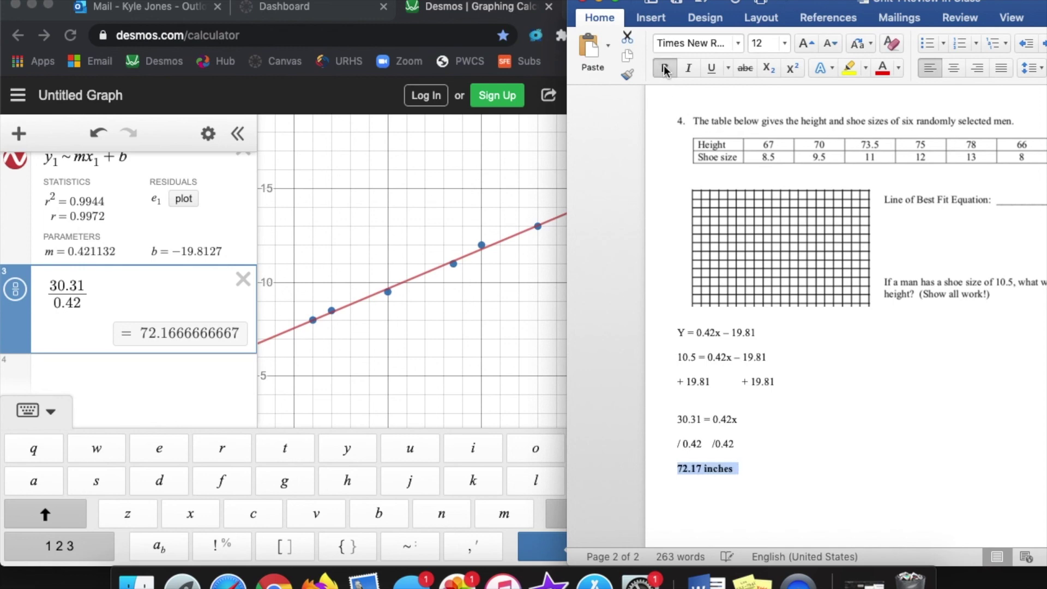
pyautogui.click(775, 472)
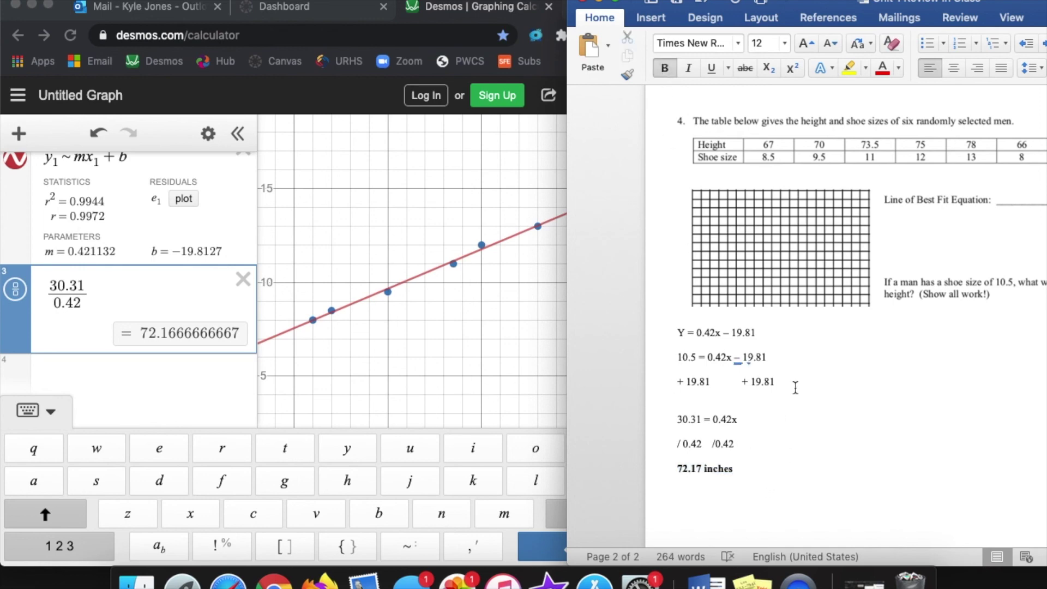
pyautogui.click(664, 475)
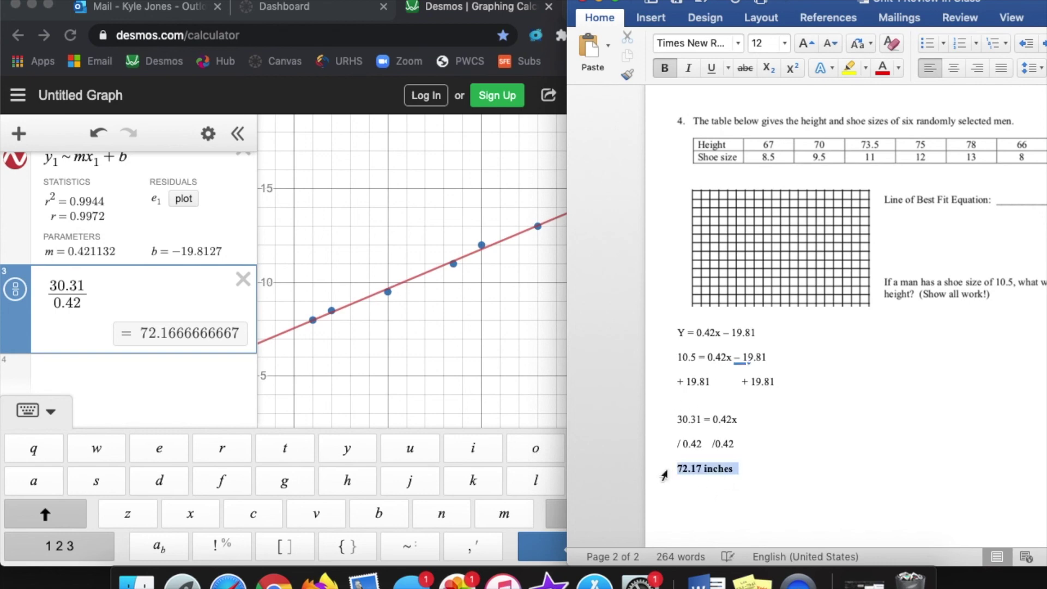
pyautogui.click(821, 467)
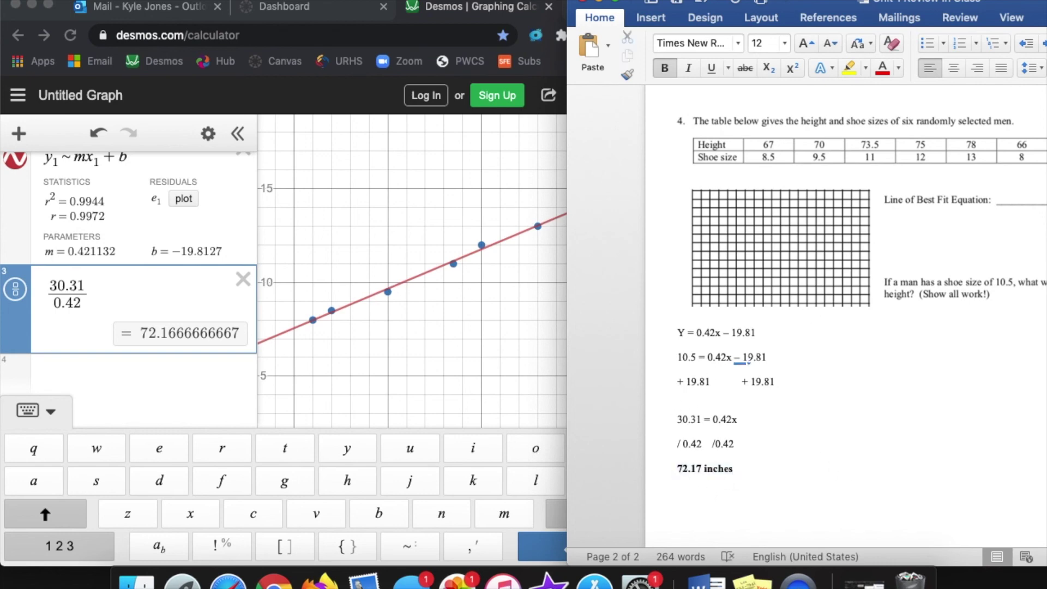
# - Bring more of the Word page into view and review the finished height and shoe-size solution
pyautogui.moveTo(904, 12); pyautogui.dragTo(725, 12)
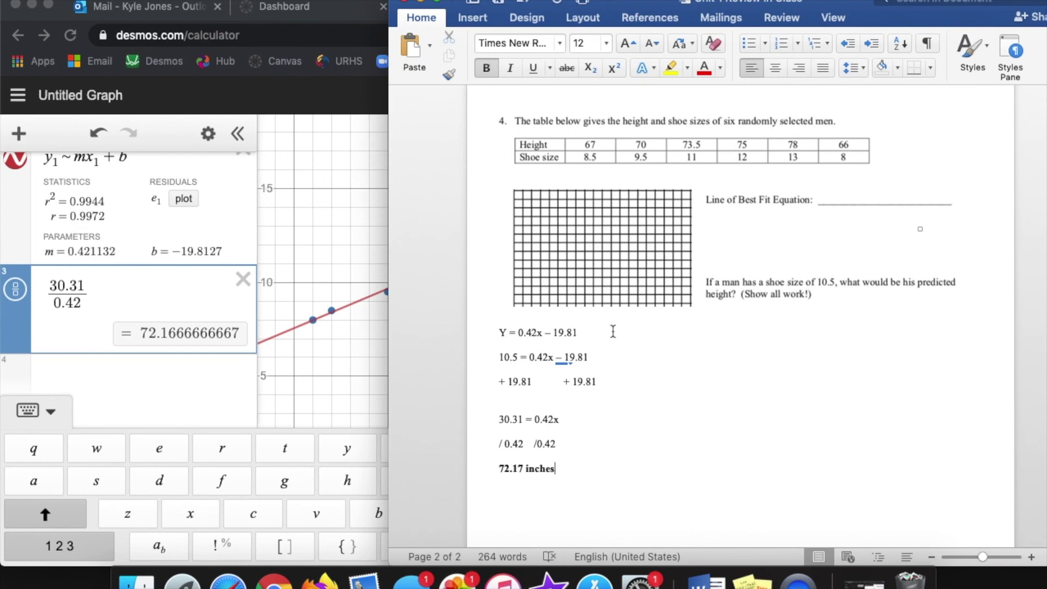
pyautogui.scroll(-1, 613, 332)
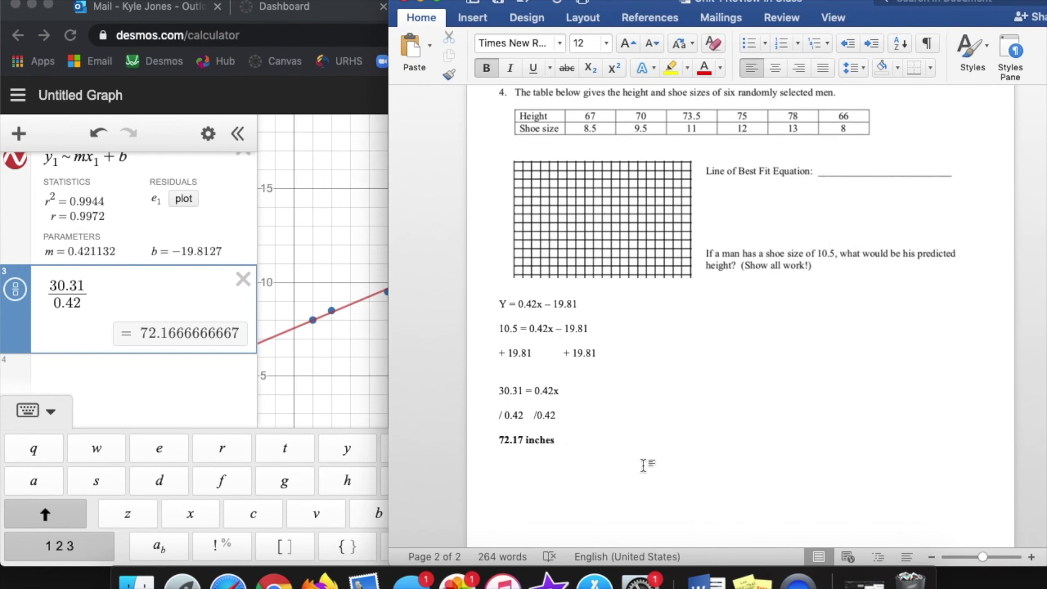
pyautogui.scroll(-1, 693, 399)
pyautogui.scroll(2, 627, 431)
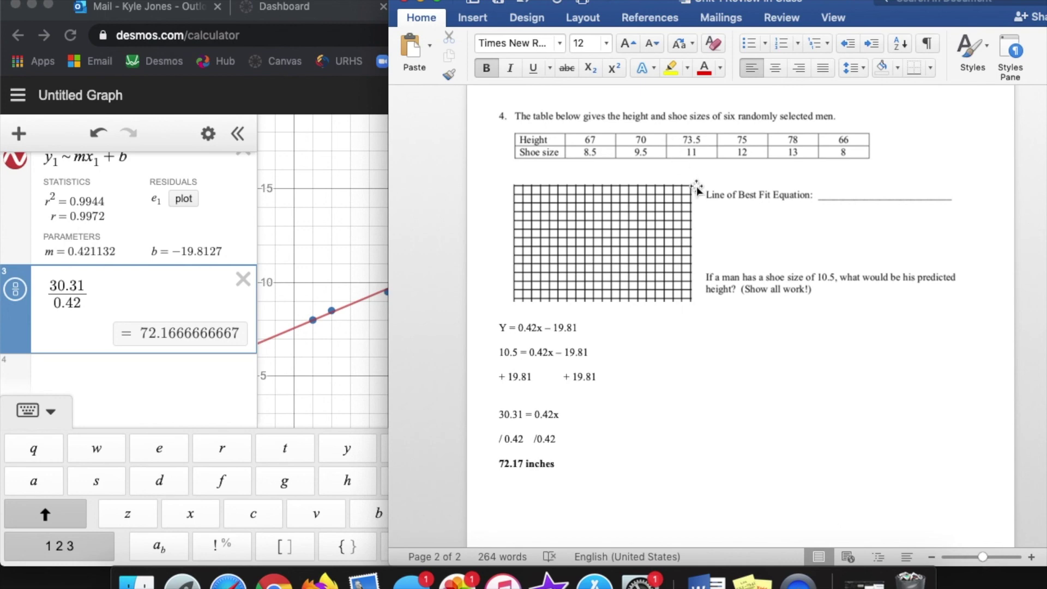
pyautogui.scroll(-1, 607, 452)
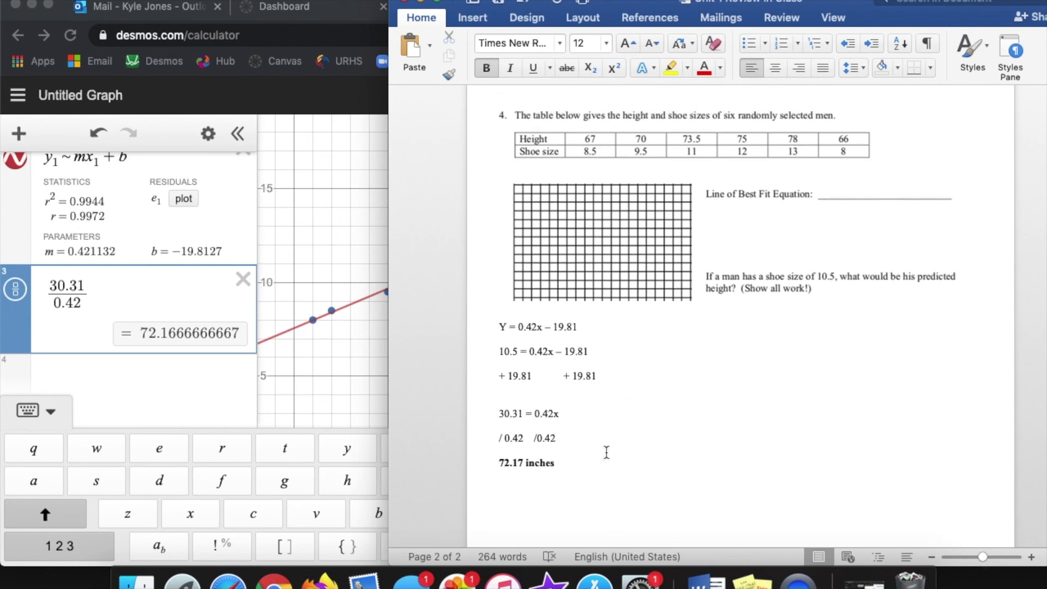